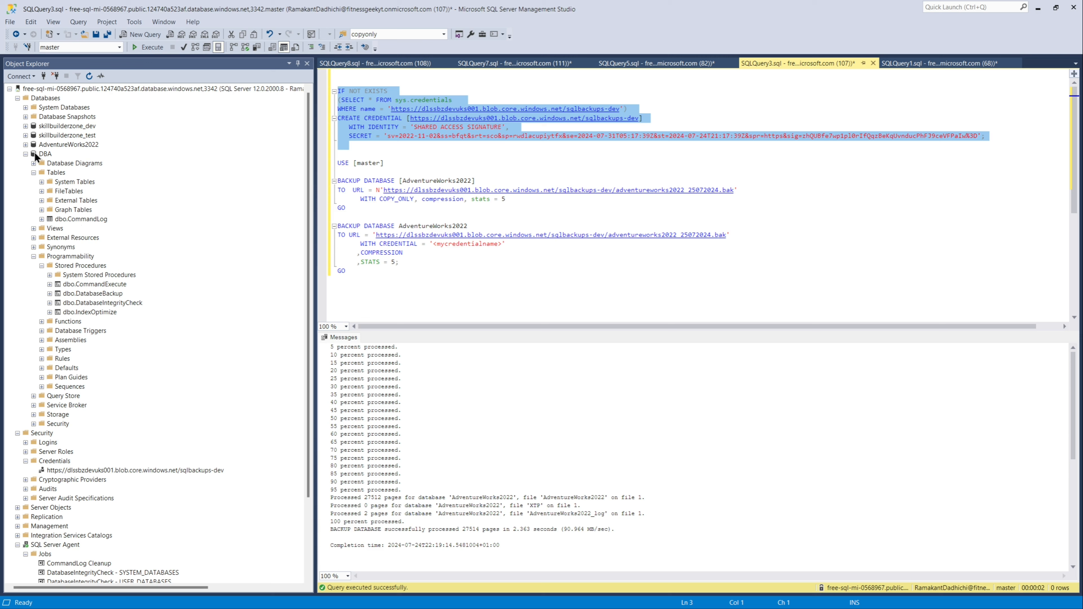
# - Collapse the DBA database and delete the sqlbackups-dev blob storage credential from the server's credentials
pyautogui.click(26, 153)
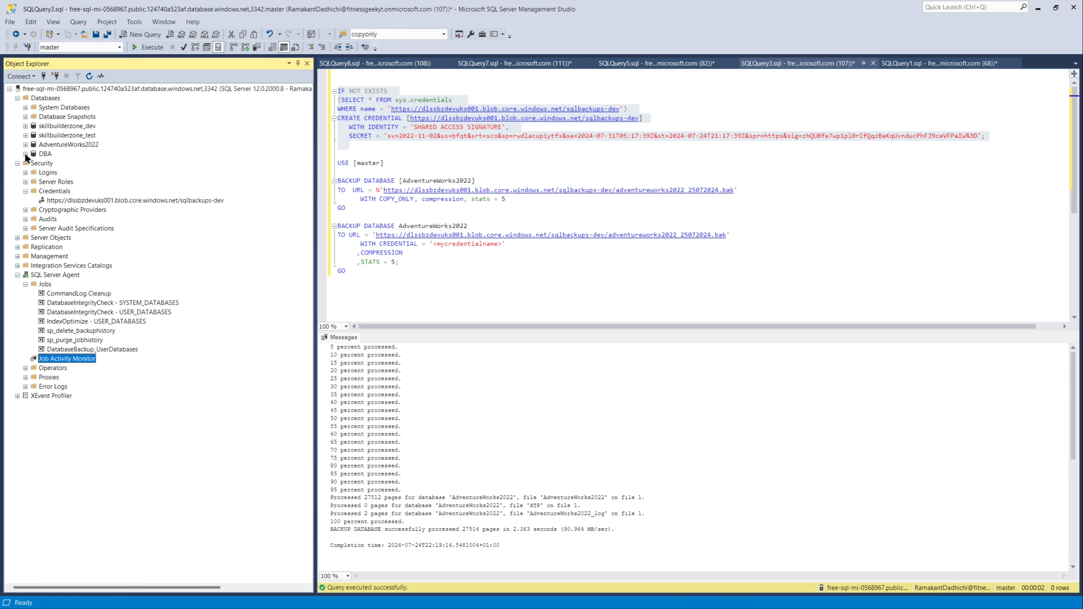
pyautogui.rightClick(73, 198)
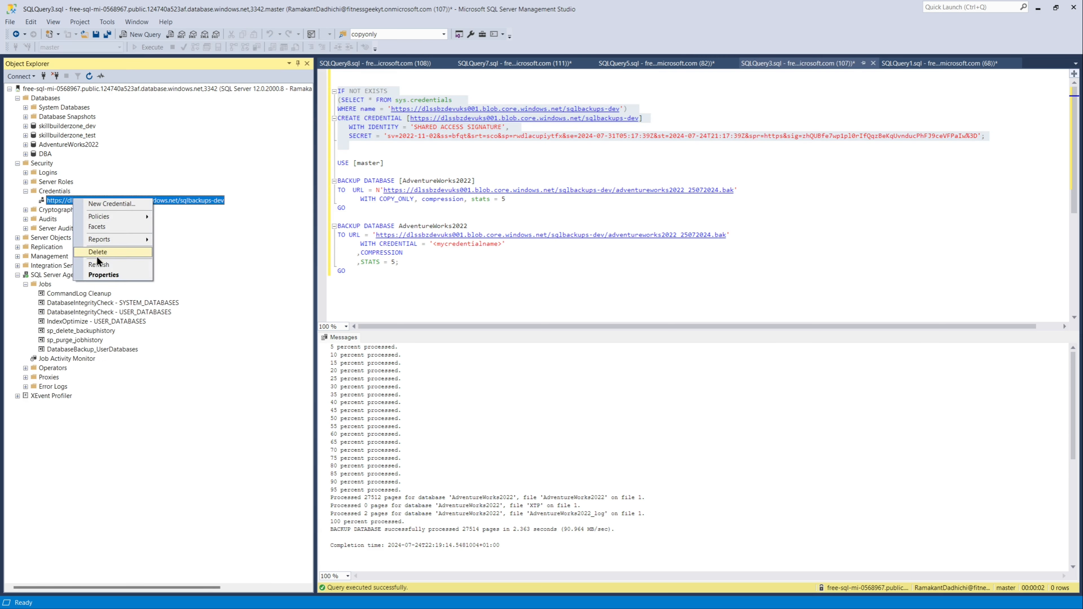
pyautogui.click(102, 250)
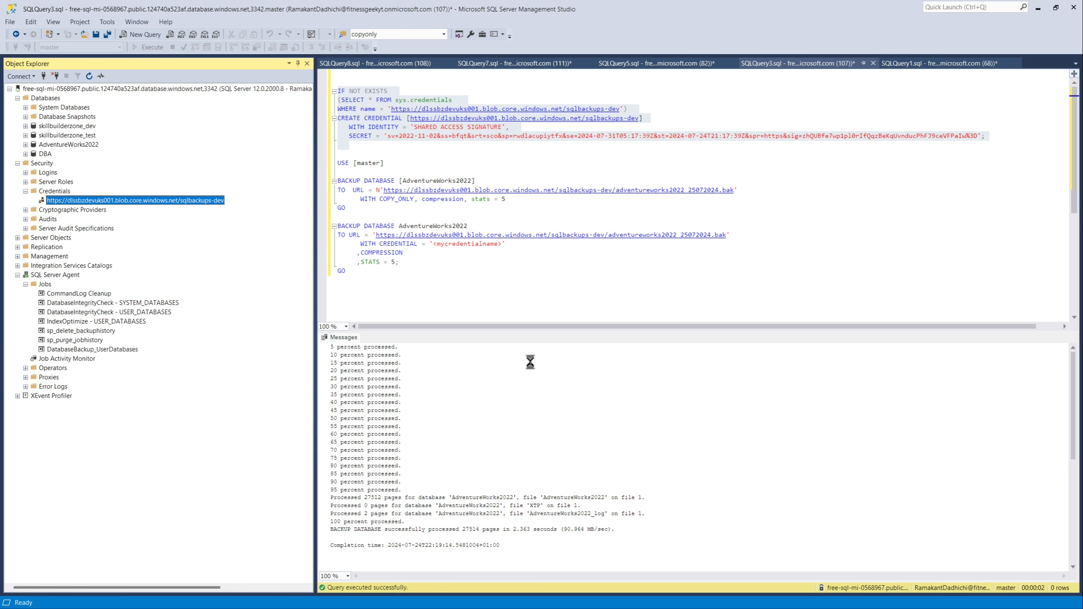
pyautogui.click(660, 463)
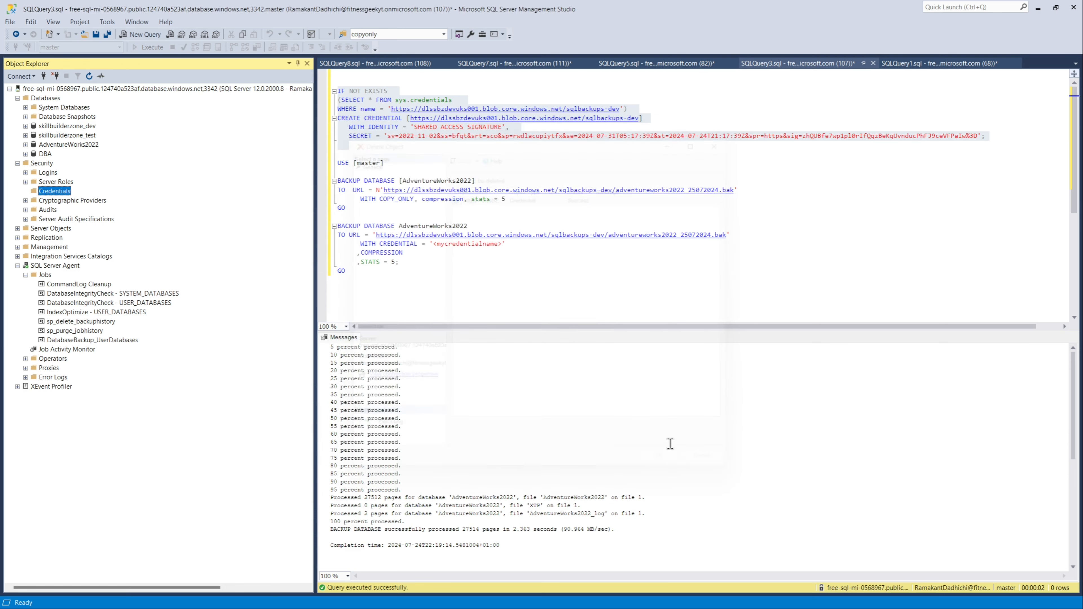
# - Duplicate the IF NOT EXISTS / CREATE CREDENTIAL statement without its SECRET line, placing the copy below the original
pyautogui.click(365, 147)
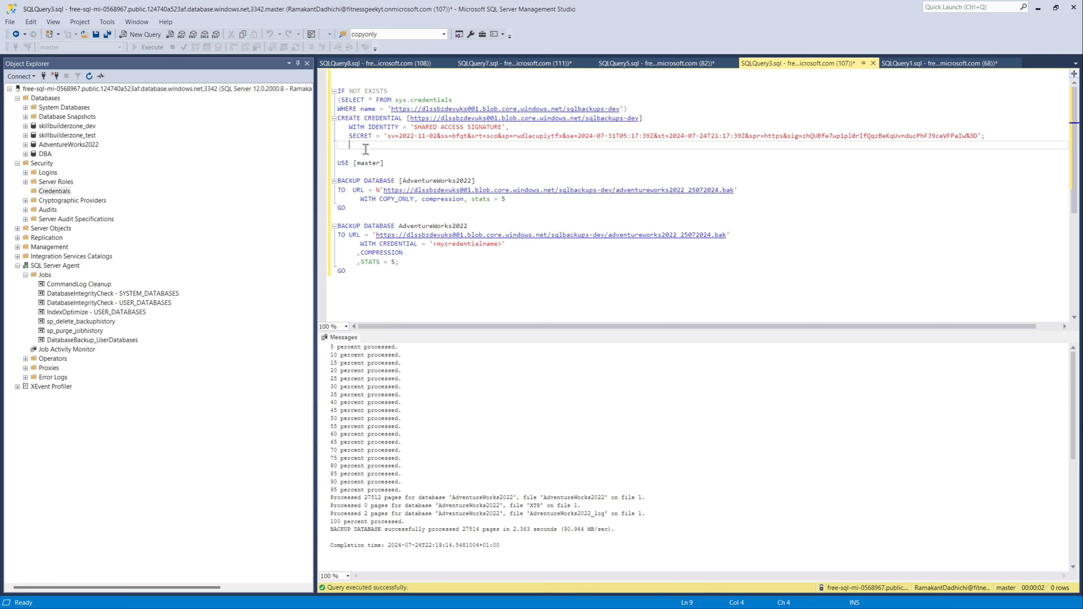
pyautogui.press('Return')
pyautogui.press('Return')
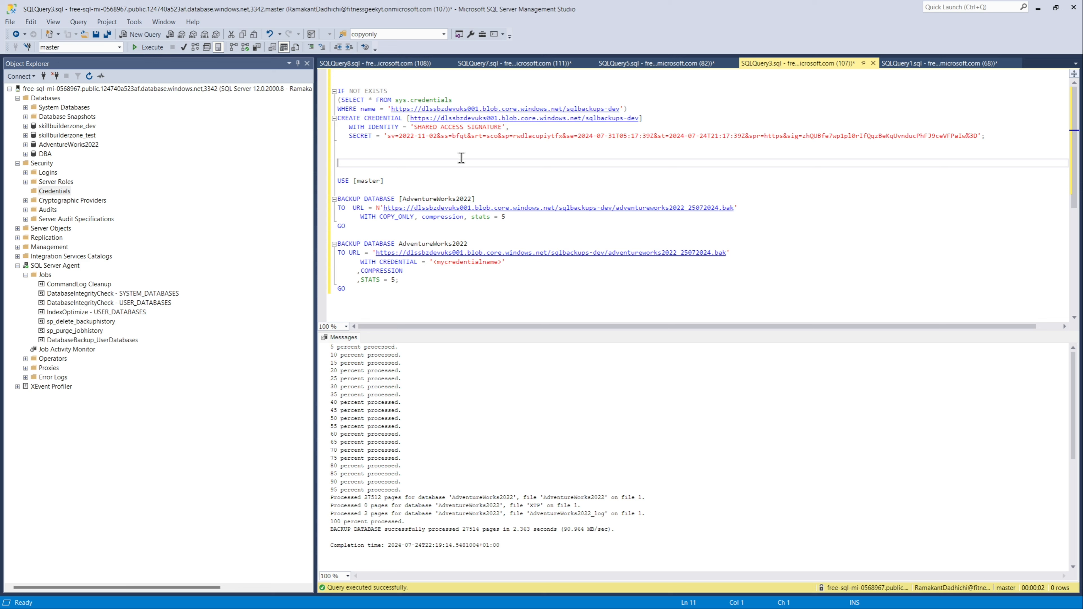
pyautogui.moveTo(518, 129); pyautogui.dragTo(337, 93)
pyautogui.hotkey('ctrl', 'c')
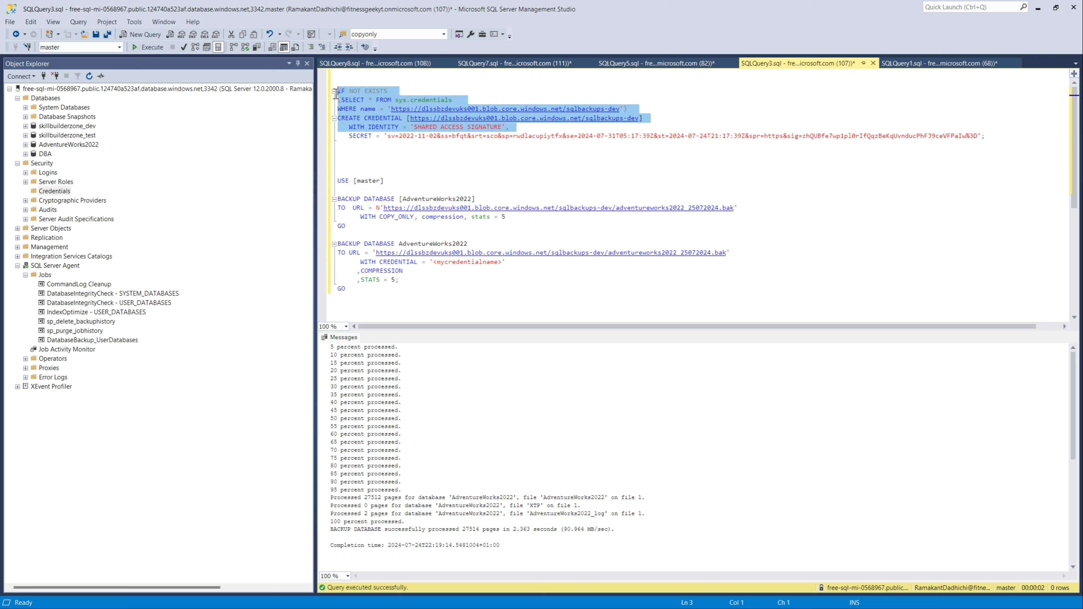
pyautogui.click(361, 147)
pyautogui.press('Return')
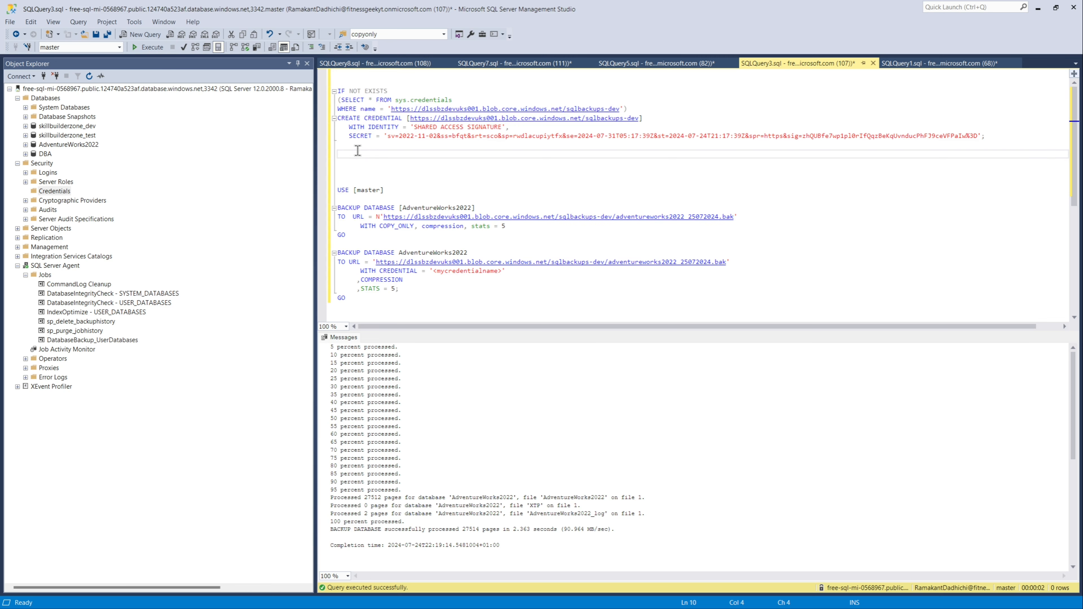
pyautogui.hotkey('ctrl', 'v')
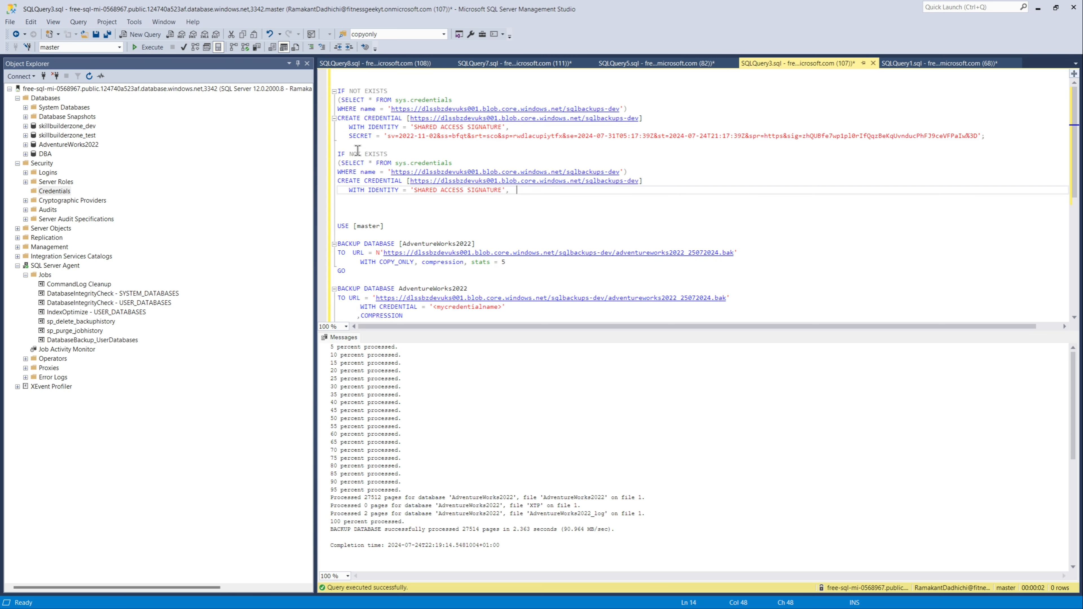
# - Remove the copied statement's trailing comma, set its identity to 'Managed Identity', and execute only that statement
pyautogui.click(510, 191)
pyautogui.press('BackSpace')
pyautogui.moveTo(502, 191); pyautogui.dragTo(412, 191)
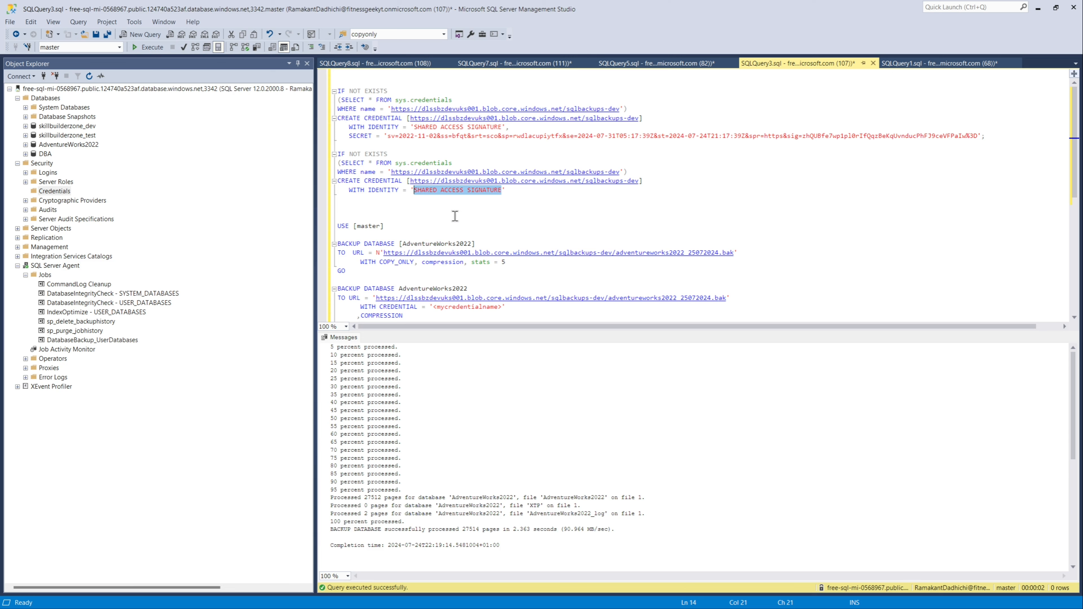
pyautogui.write('Managed Identity')
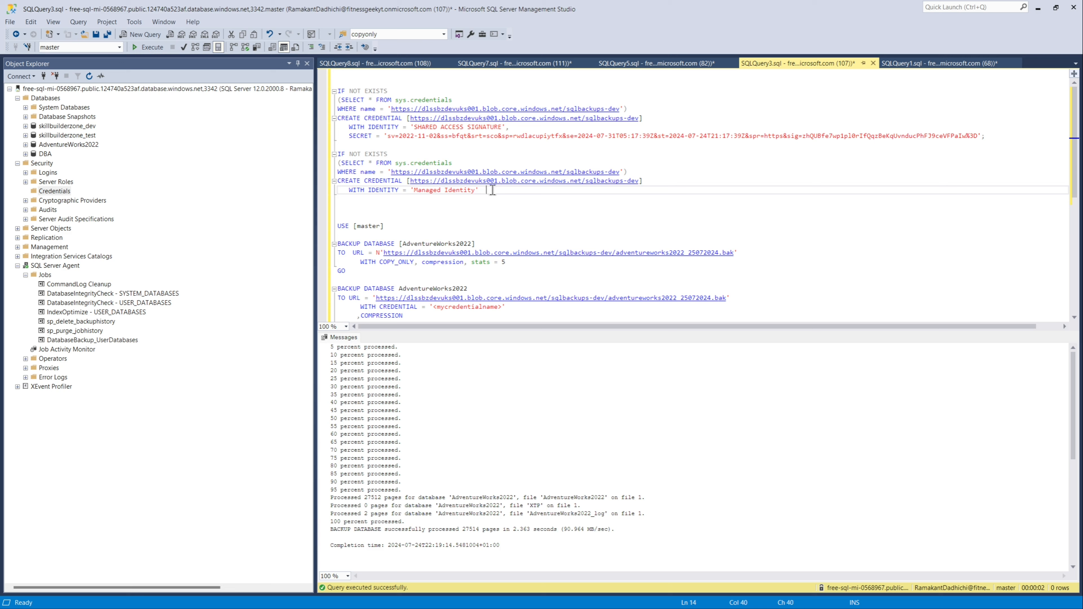
pyautogui.moveTo(492, 190); pyautogui.dragTo(339, 153)
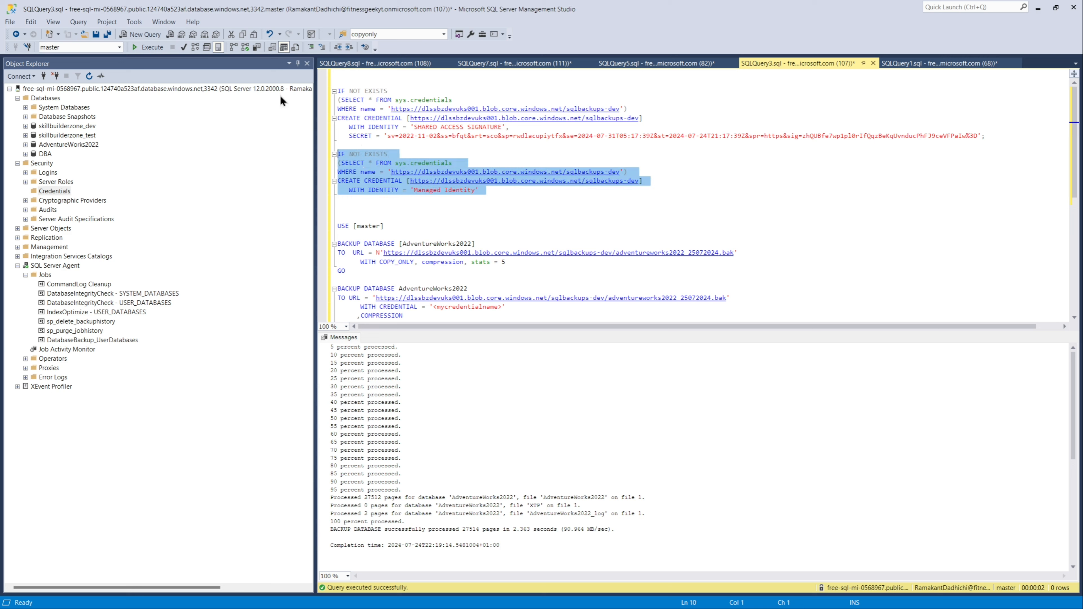
pyautogui.click(147, 47)
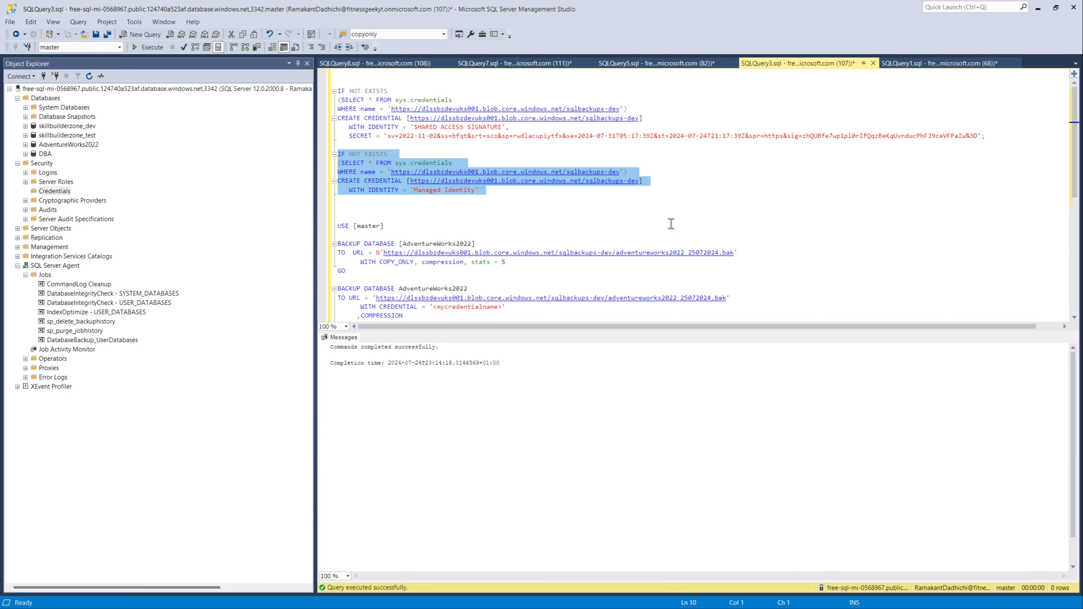
# - Execute only the USE [master] and copy-only AdventureWorks2022 backup block, and check its messages and results
pyautogui.moveTo(350, 272); pyautogui.dragTo(336, 225)
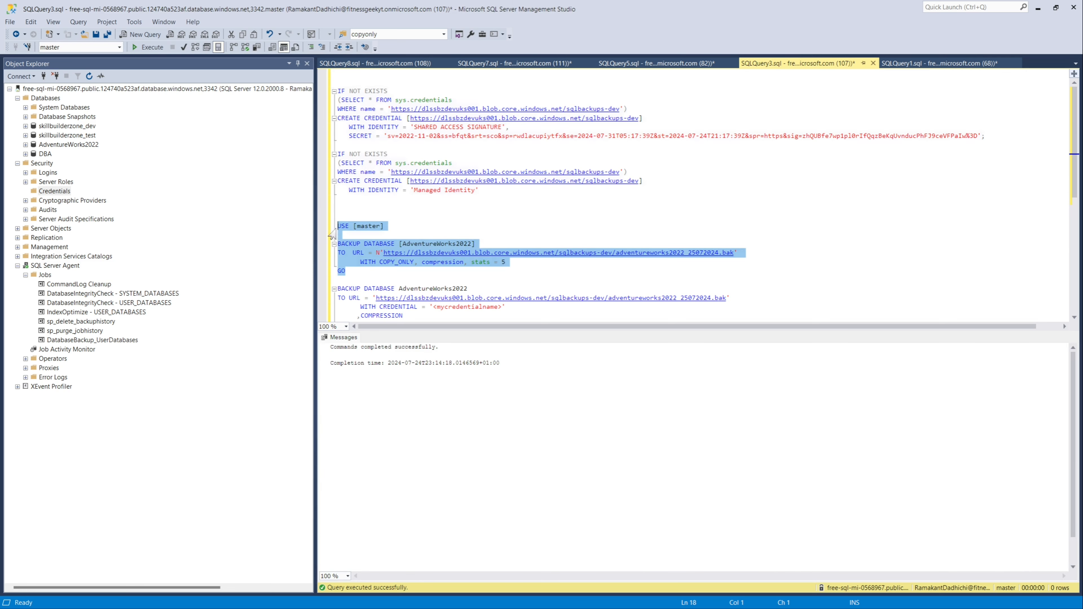
pyautogui.click(146, 47)
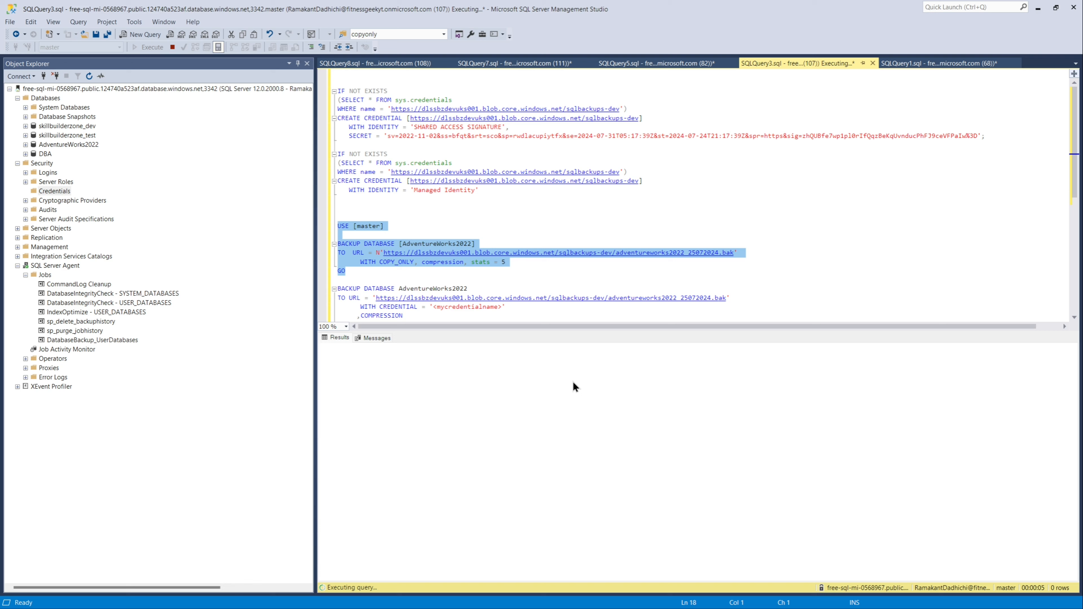
pyautogui.click(376, 338)
pyautogui.click(335, 337)
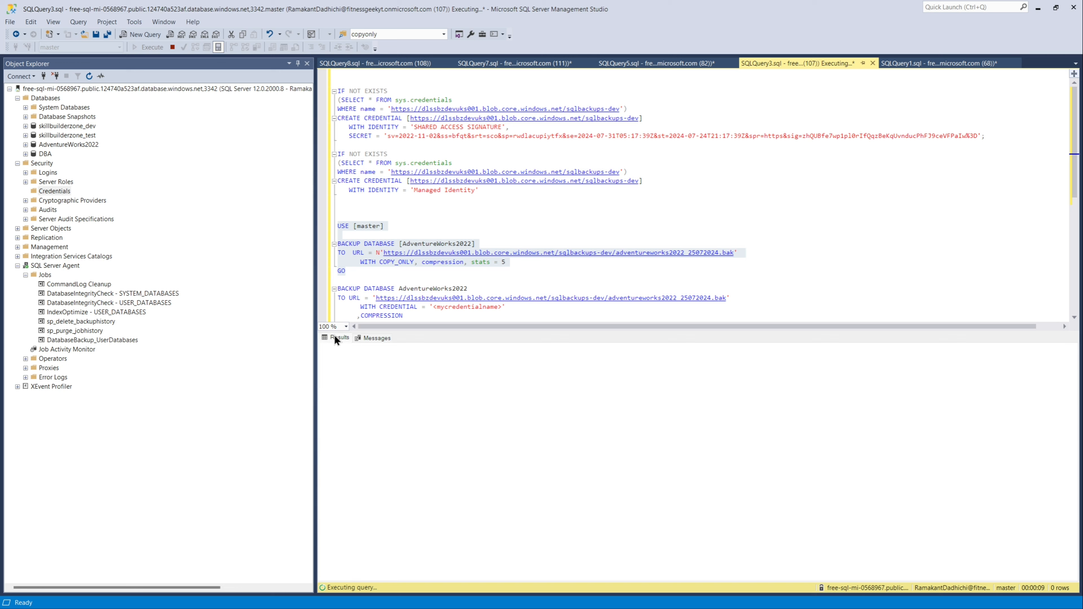
# - Refresh the server's Credentials folder and expand it to check for the new credential
pyautogui.rightClick(62, 190)
pyautogui.click(90, 217)
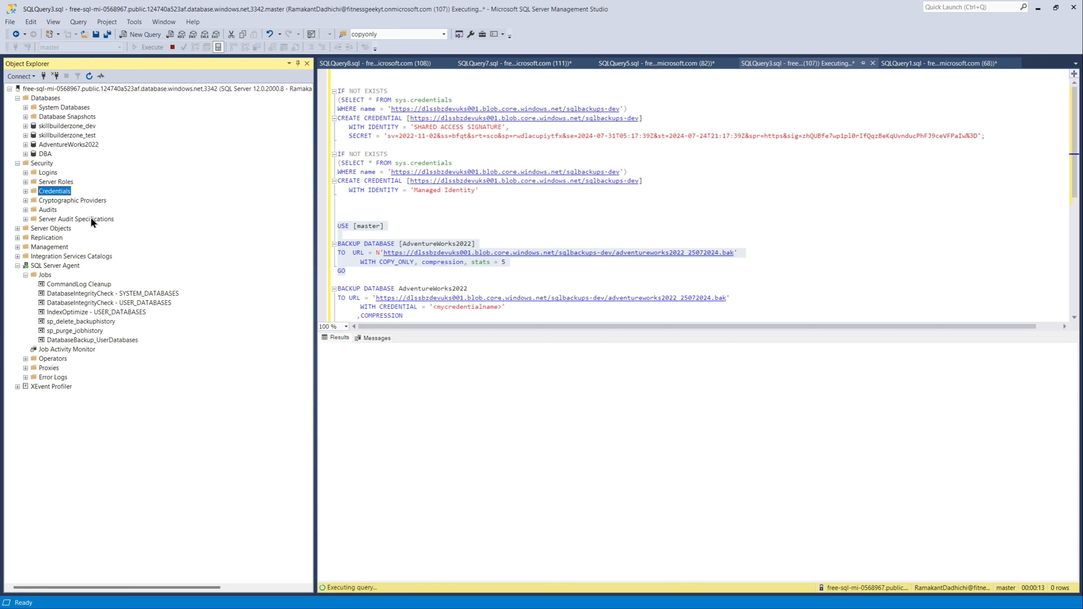
pyautogui.click(26, 190)
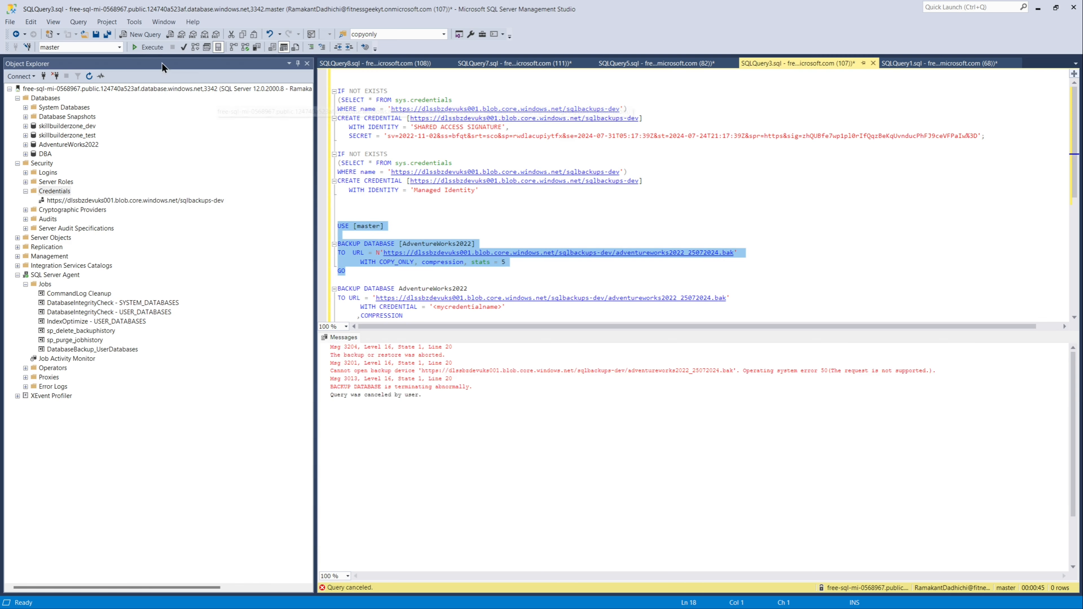
# - Run the selected AdventureWorks2022 backup block again and highlight the backup device line in its messages
pyautogui.click(140, 48)
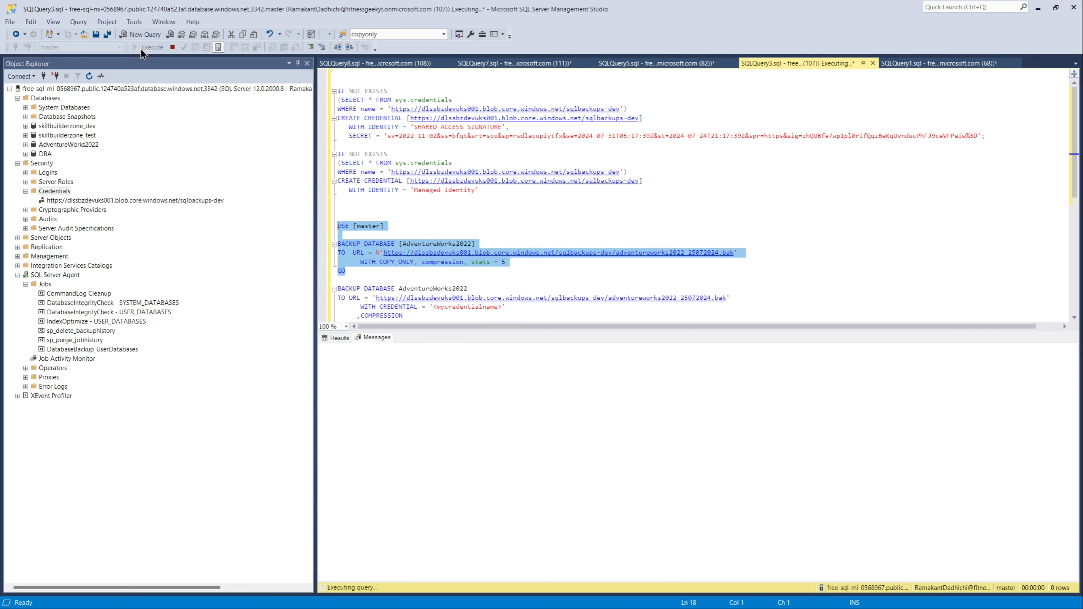
pyautogui.moveTo(935, 356); pyautogui.dragTo(326, 355)
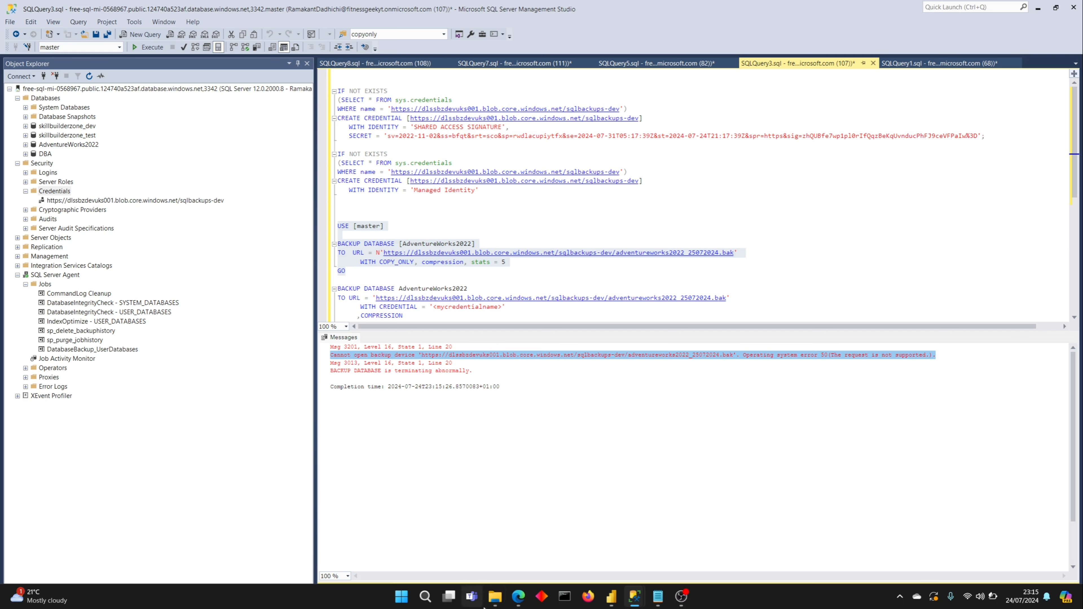
# - Switch to the Azure portal in the browser and start a new role assignment in storage account dlssbzdevuks001's access control
pyautogui.moveTo(511, 597)
pyautogui.click(439, 548)
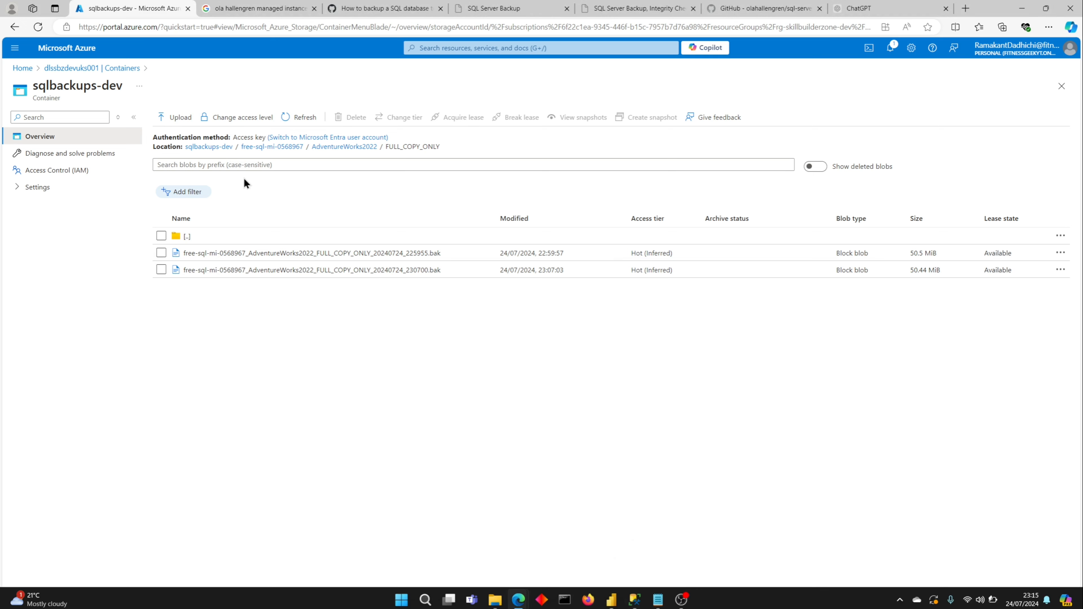
pyautogui.click(93, 68)
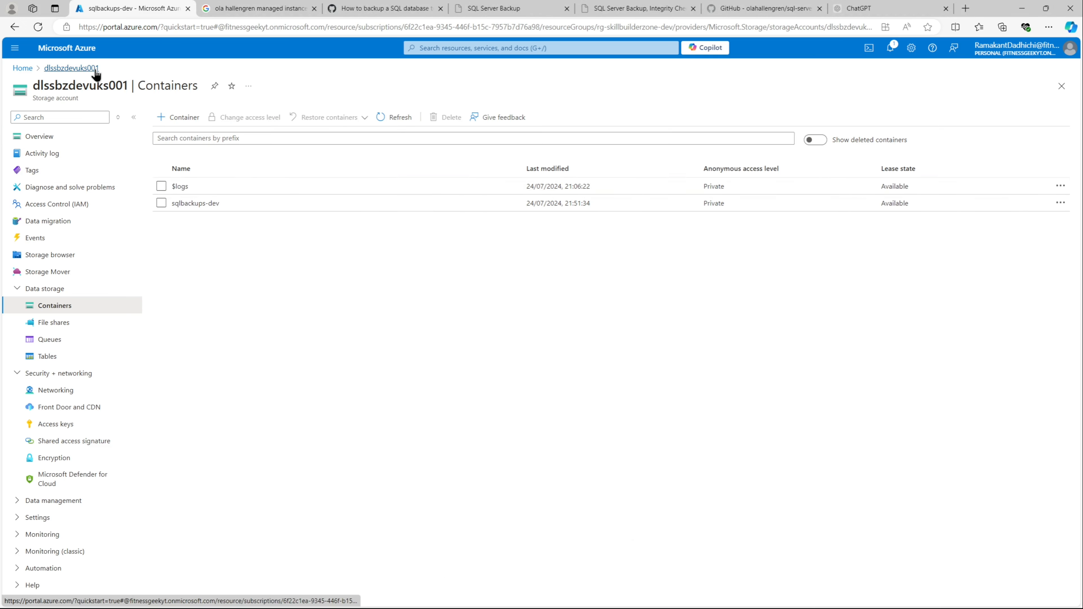
pyautogui.click(60, 204)
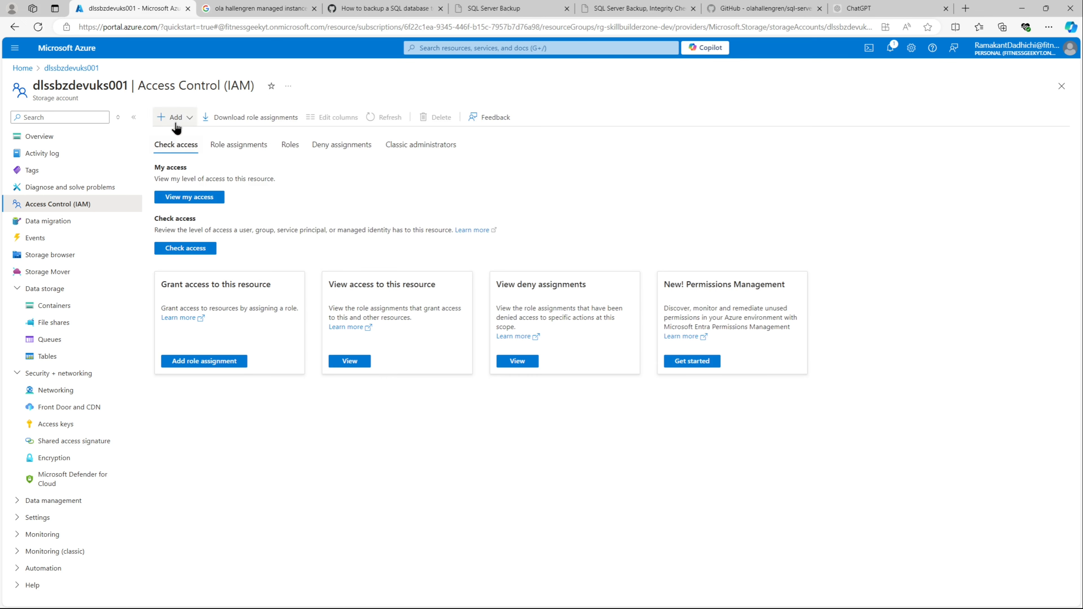
pyautogui.click(173, 116)
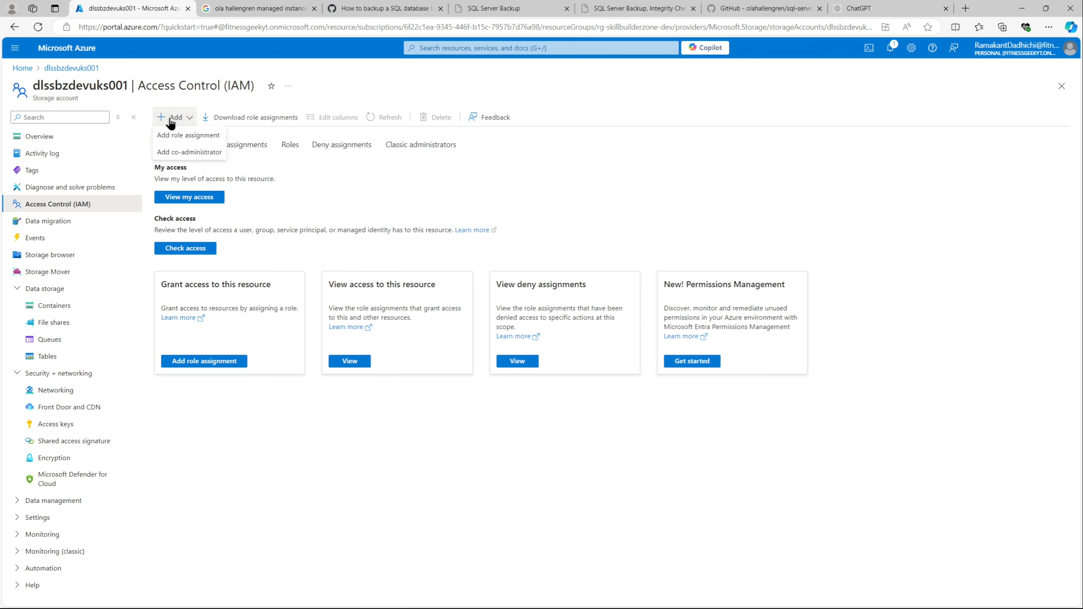
pyautogui.click(179, 135)
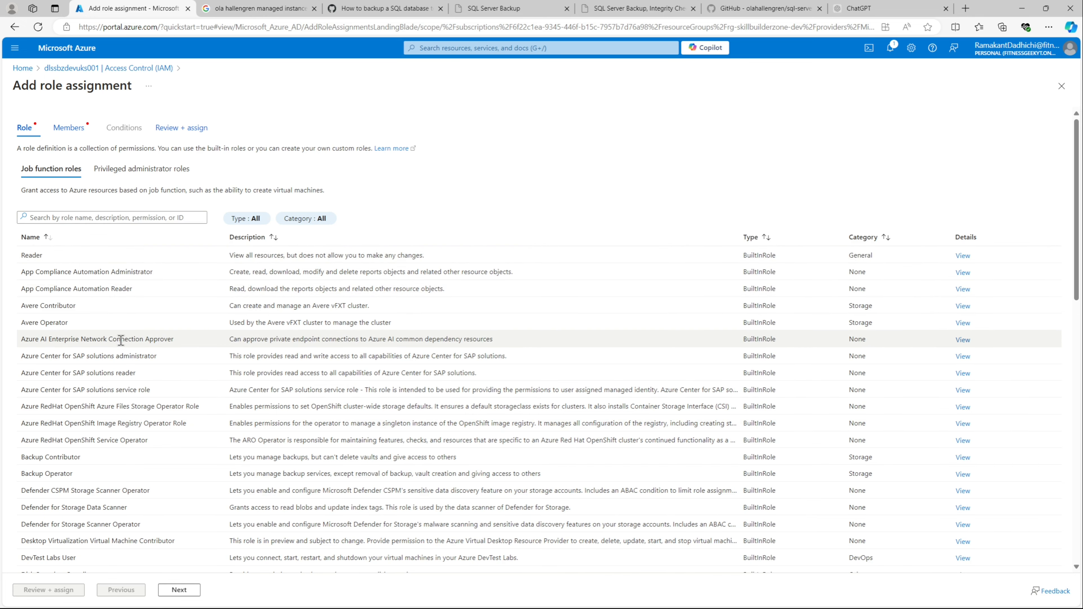
# - Choose the Storage Blob Data Owner role for the assignment and continue to its members
pyautogui.scroll(-6, 196, 493)
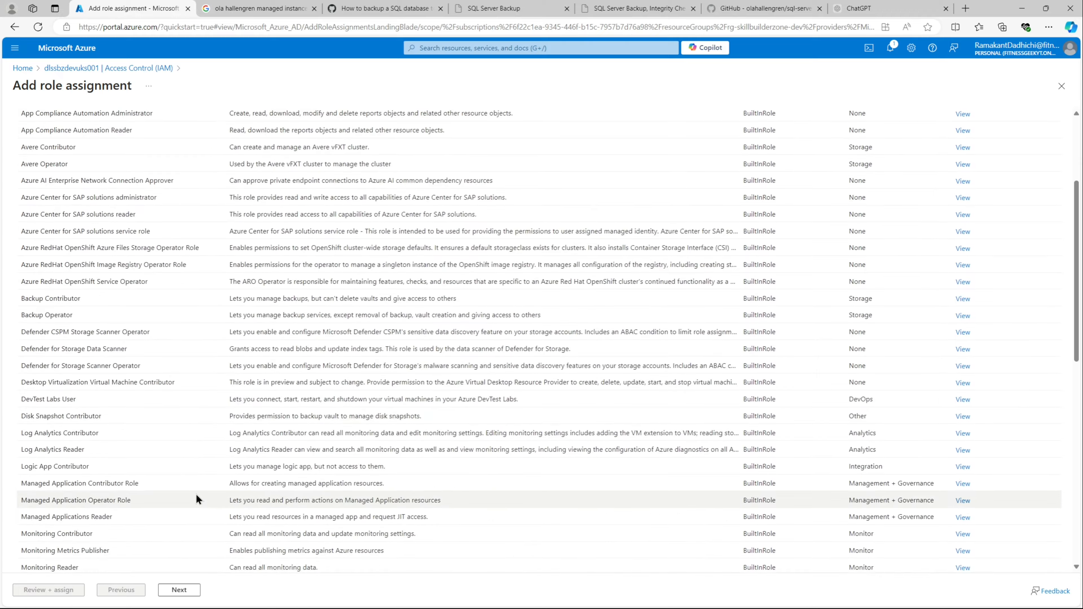
pyautogui.scroll(-1, 195, 493)
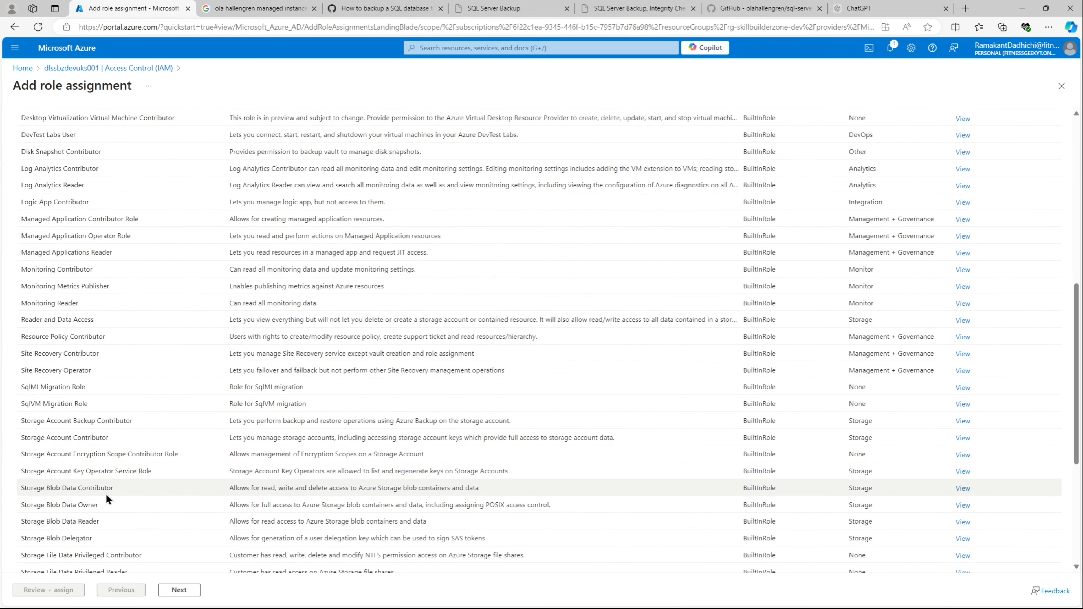
pyautogui.click(105, 505)
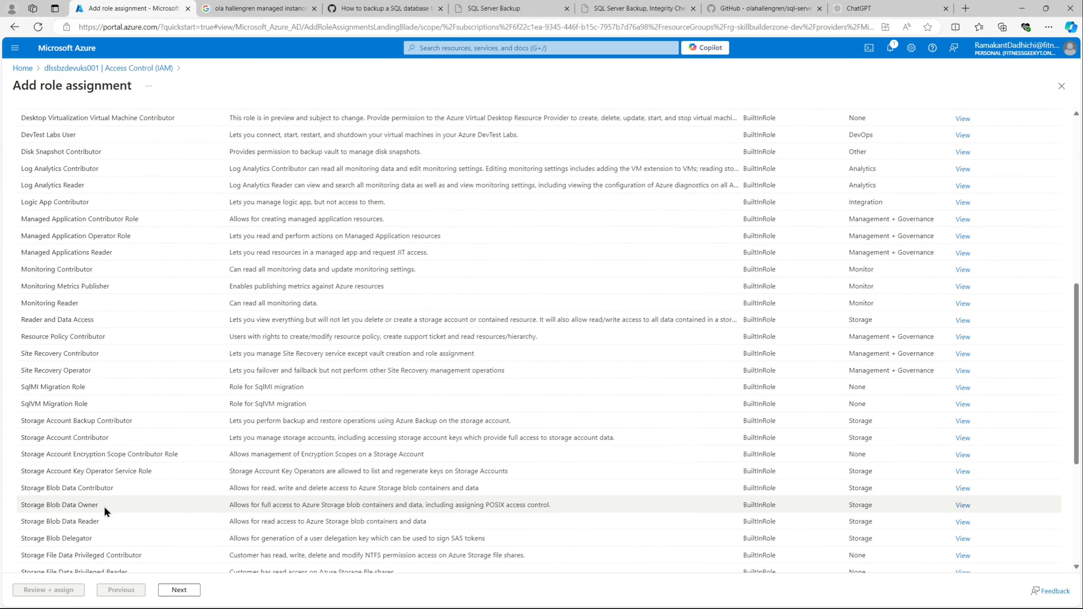
pyautogui.click(179, 589)
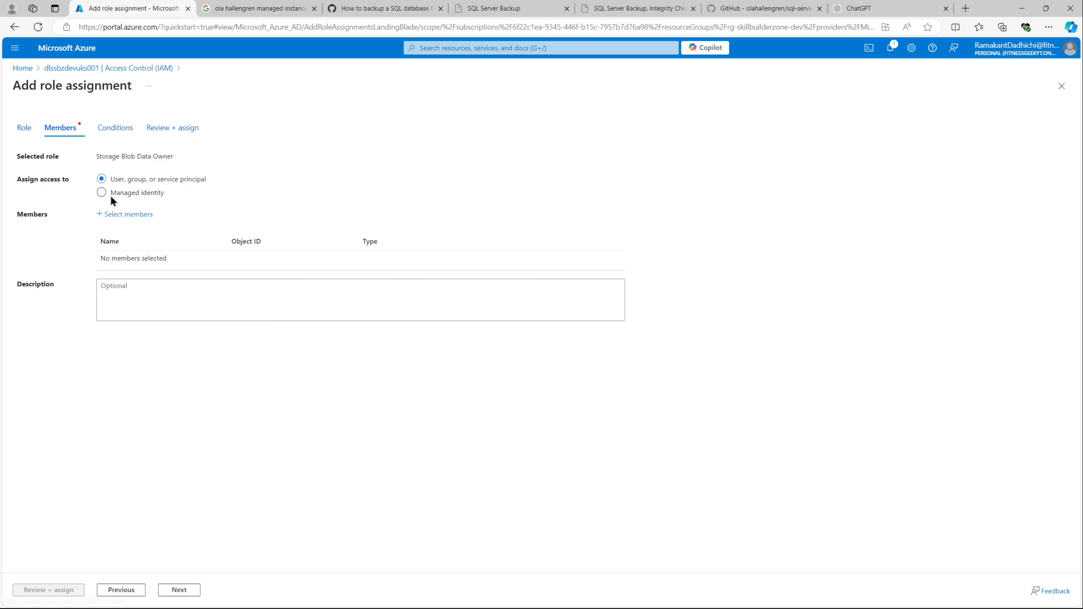
# - Assign access to a managed identity, add the SQL managed instance free-sql-mi-0568967 as member, and continue to the conditions
pyautogui.click(102, 193)
pyautogui.click(126, 214)
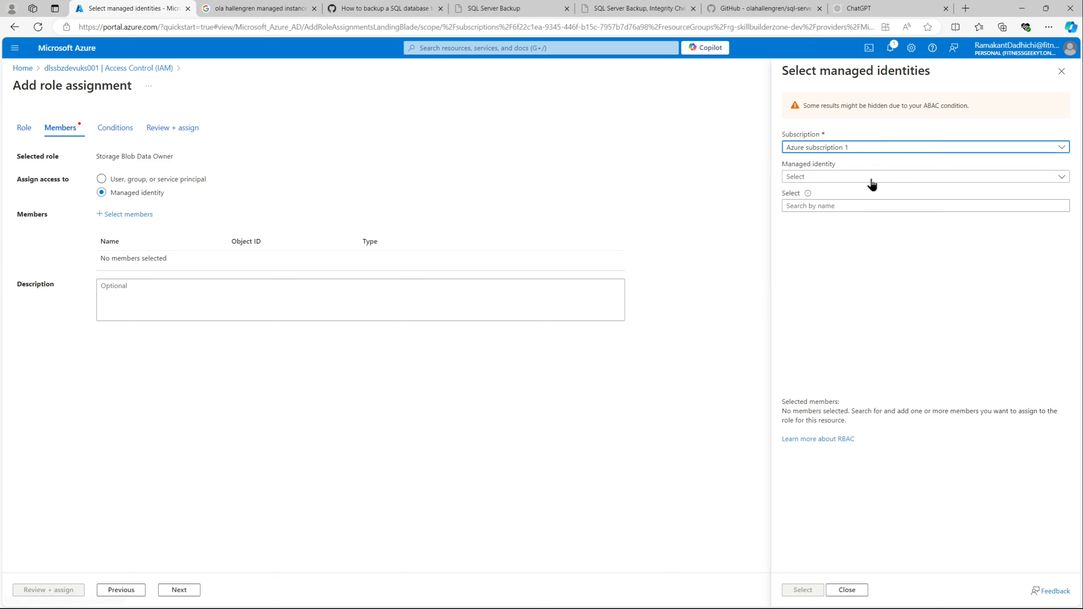
pyautogui.click(839, 180)
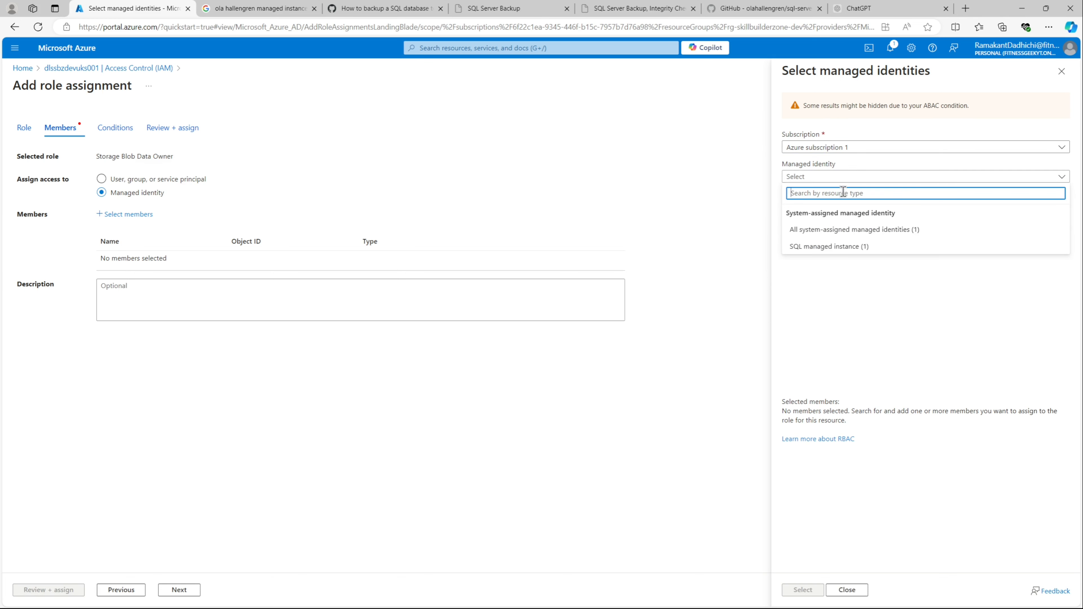
pyautogui.click(852, 248)
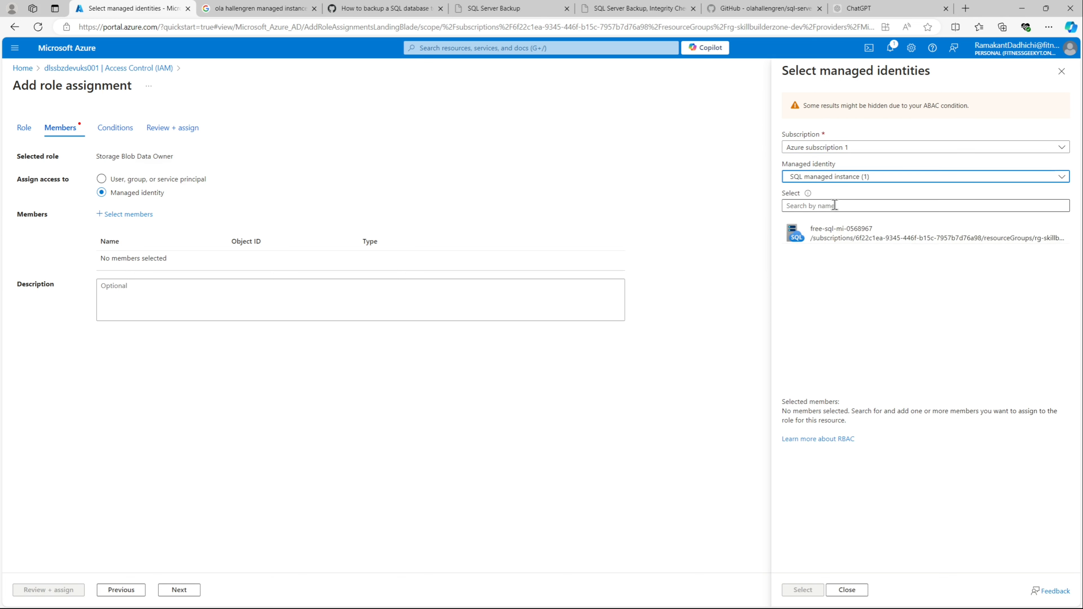
pyautogui.click(878, 236)
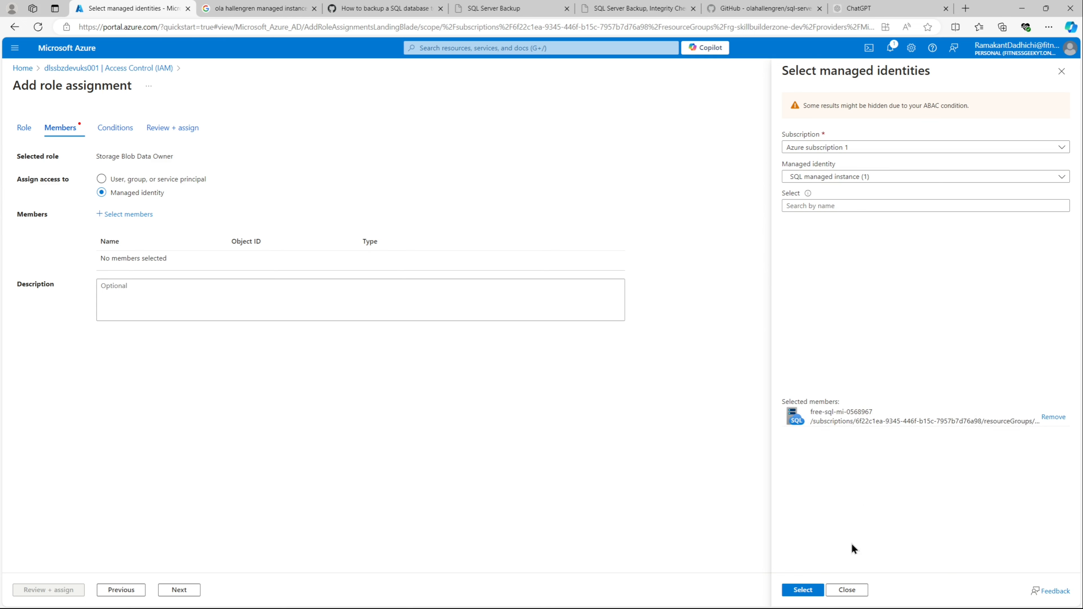
pyautogui.click(802, 590)
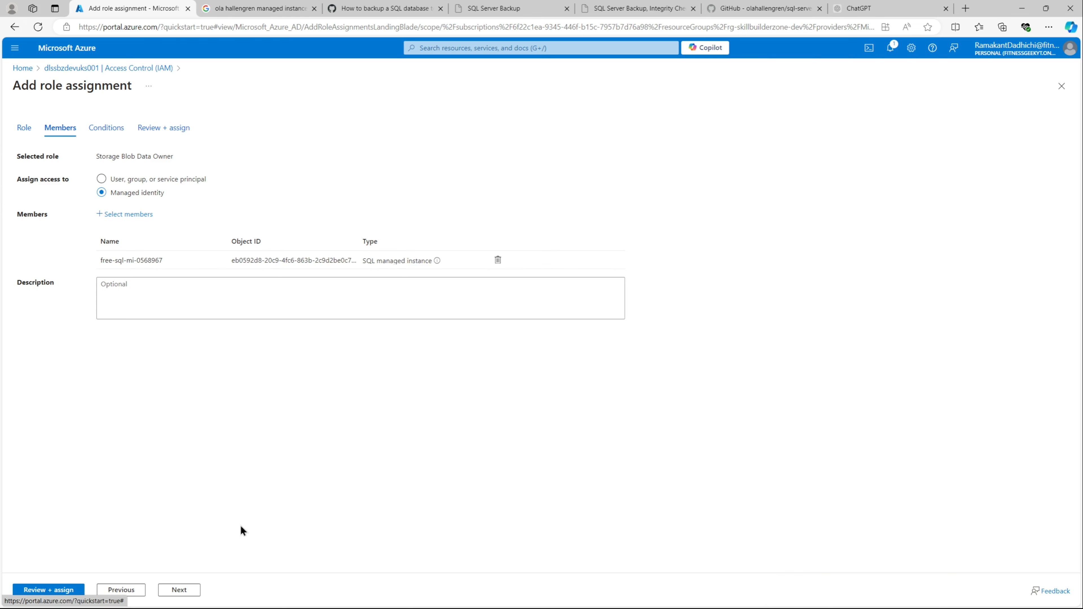
pyautogui.click(169, 592)
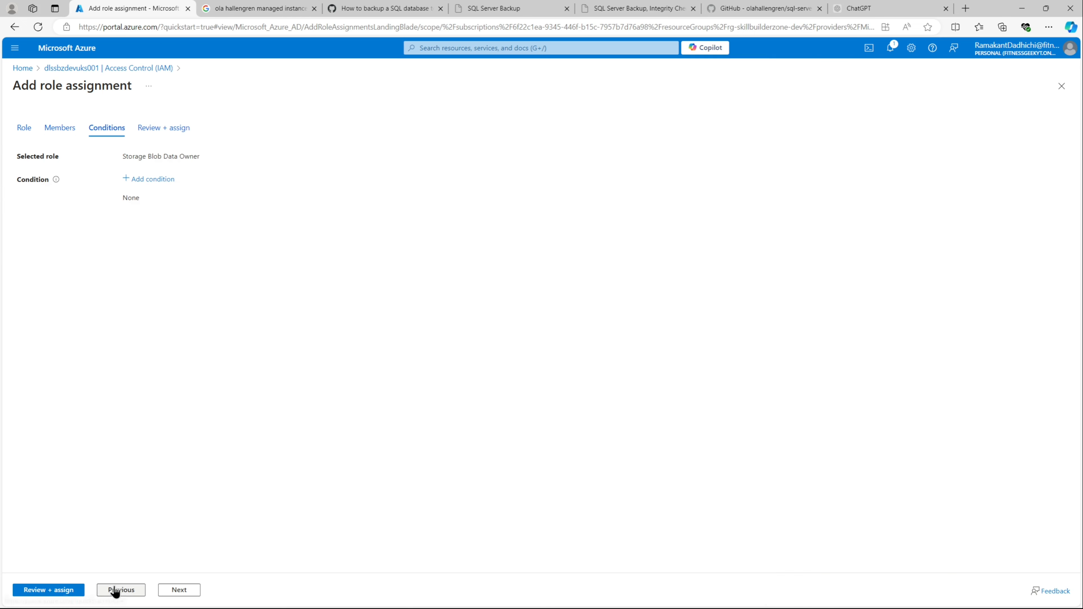
# - Review and assign the Storage Blob Data Owner role on dlssbzdevuks001 to the managed instance
pyautogui.click(60, 590)
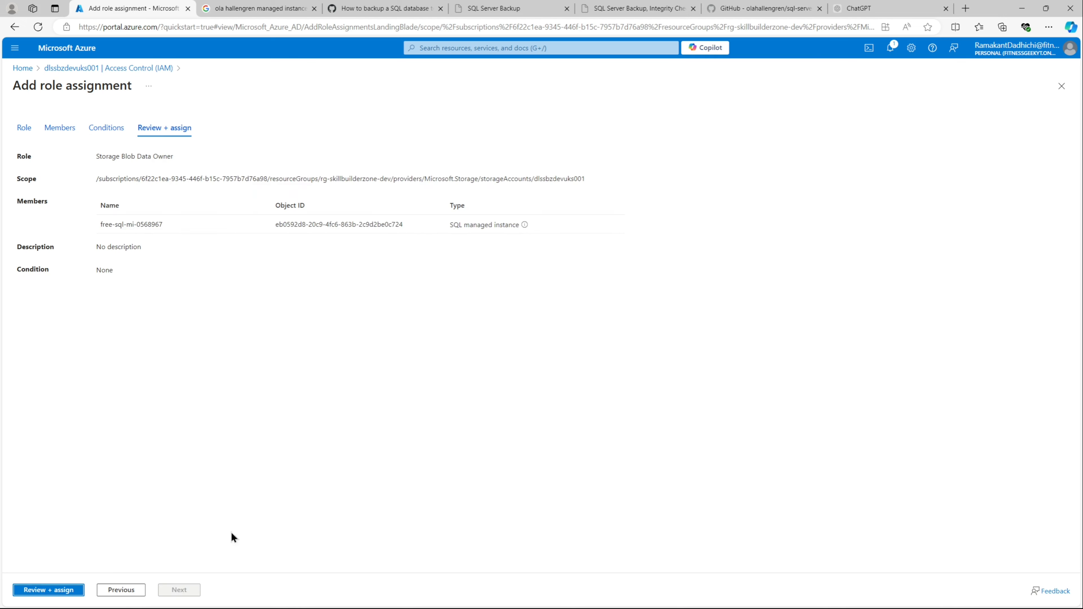
pyautogui.click(66, 590)
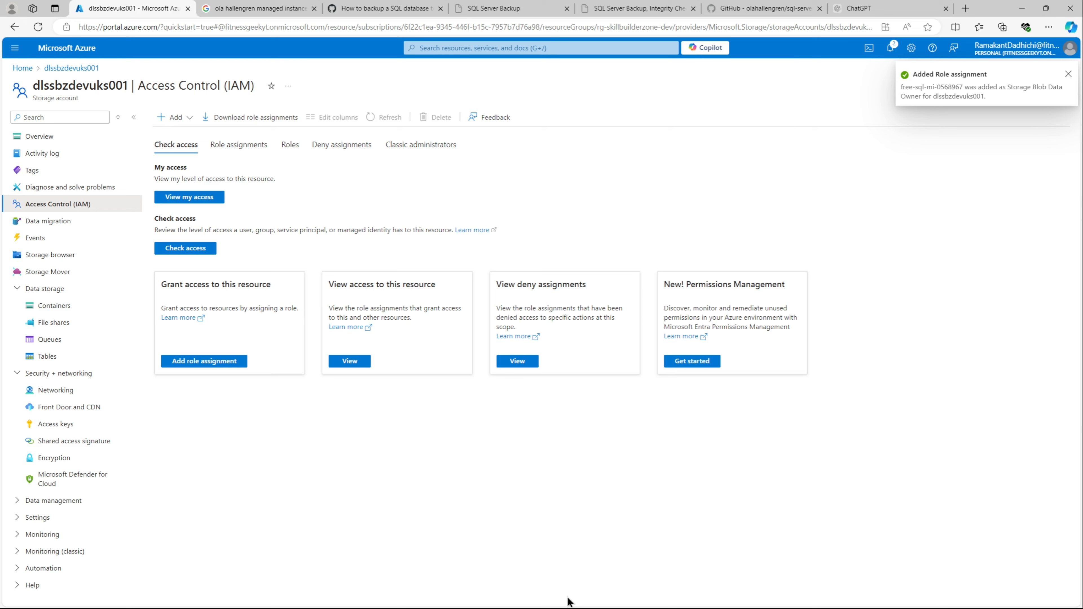
# - Switch to SQL Server Management Studio, try the AdventureWorks2022 backup block again, and highlight the reason text in its device message
pyautogui.moveTo(568, 597)
pyautogui.moveTo(636, 597)
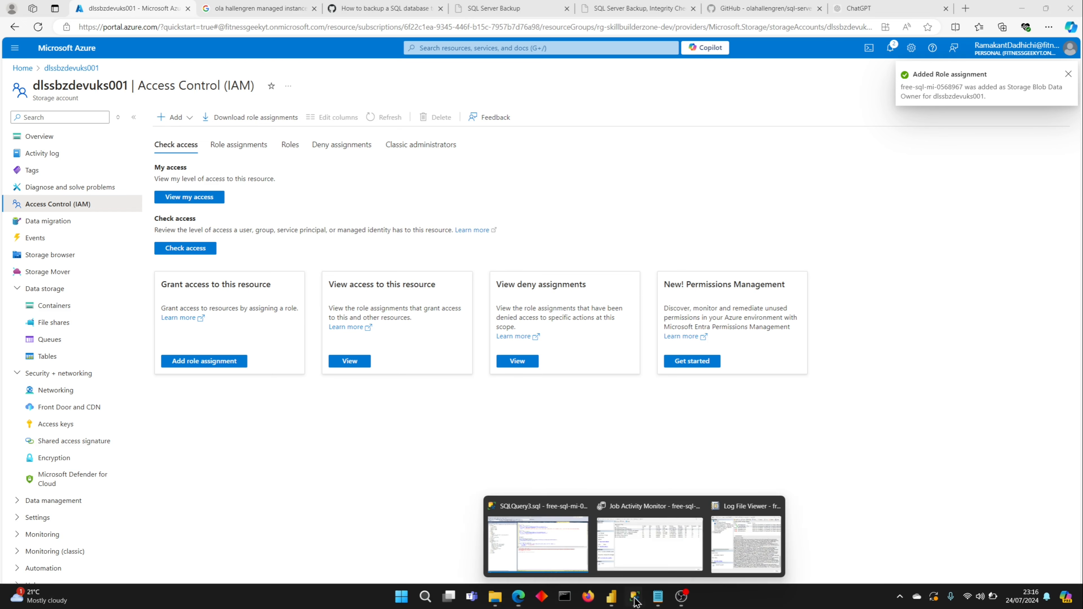
pyautogui.click(560, 549)
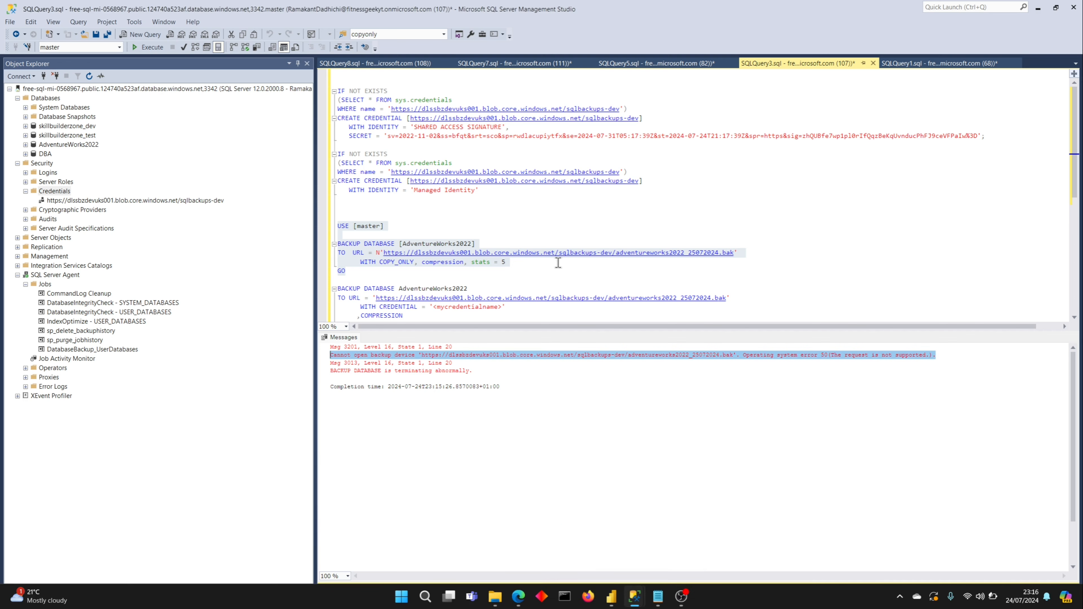
pyautogui.moveTo(379, 270); pyautogui.dragTo(337, 225)
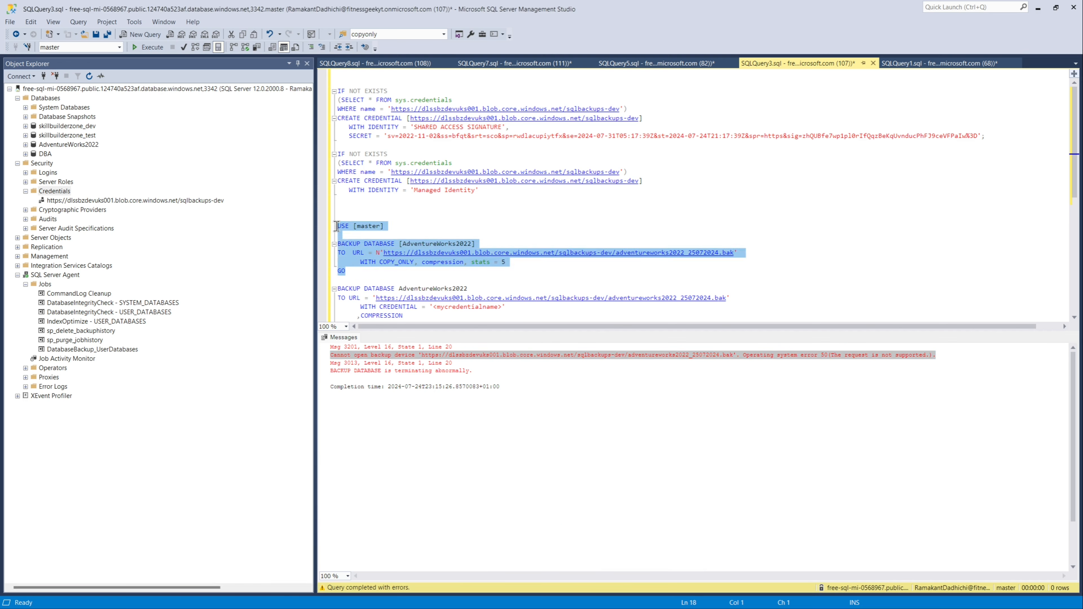
pyautogui.click(148, 47)
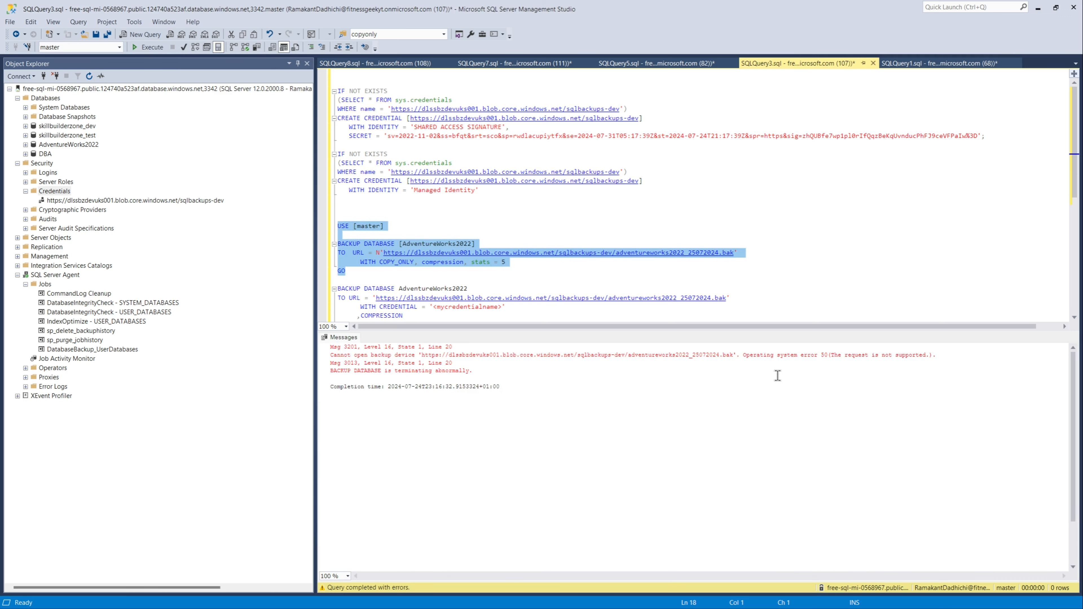
pyautogui.click(928, 355)
pyautogui.moveTo(927, 356); pyautogui.dragTo(830, 356)
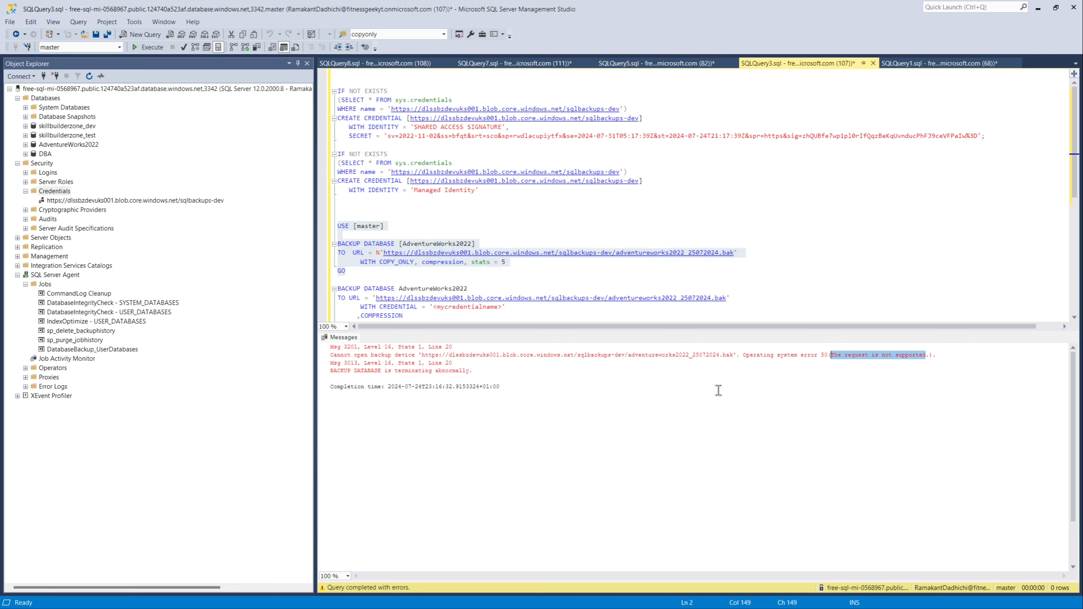
# - Return to the Azure portal and examine the notifications for the role assignments added to the managed instance on dlssbzdevuks001
pyautogui.hotkey('alt', 'Tab')
pyautogui.click(889, 49)
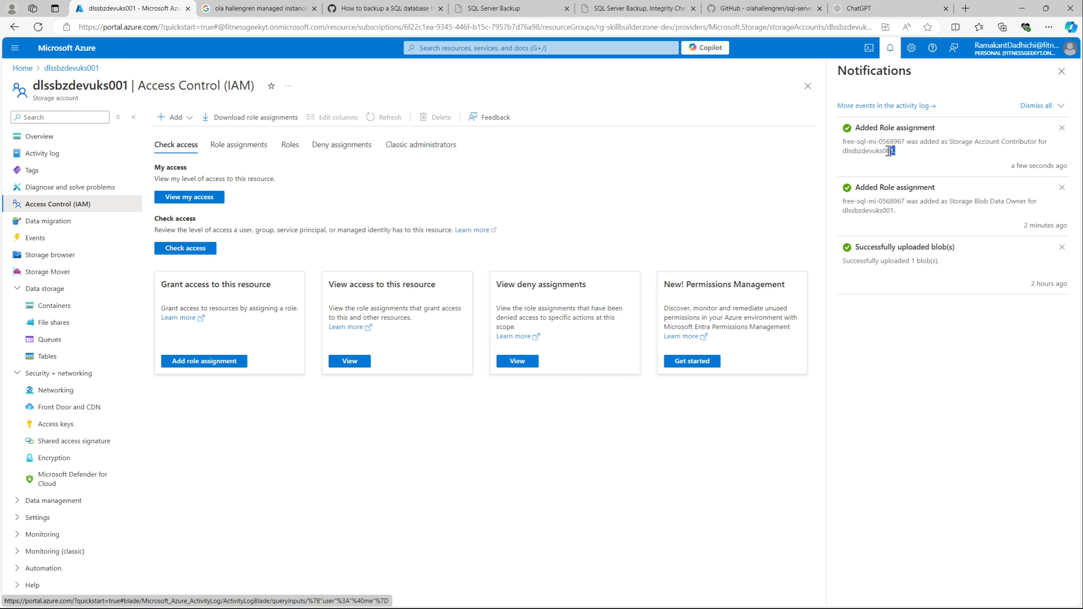
pyautogui.moveTo(895, 151); pyautogui.dragTo(839, 140)
pyautogui.moveTo(902, 211); pyautogui.dragTo(840, 199)
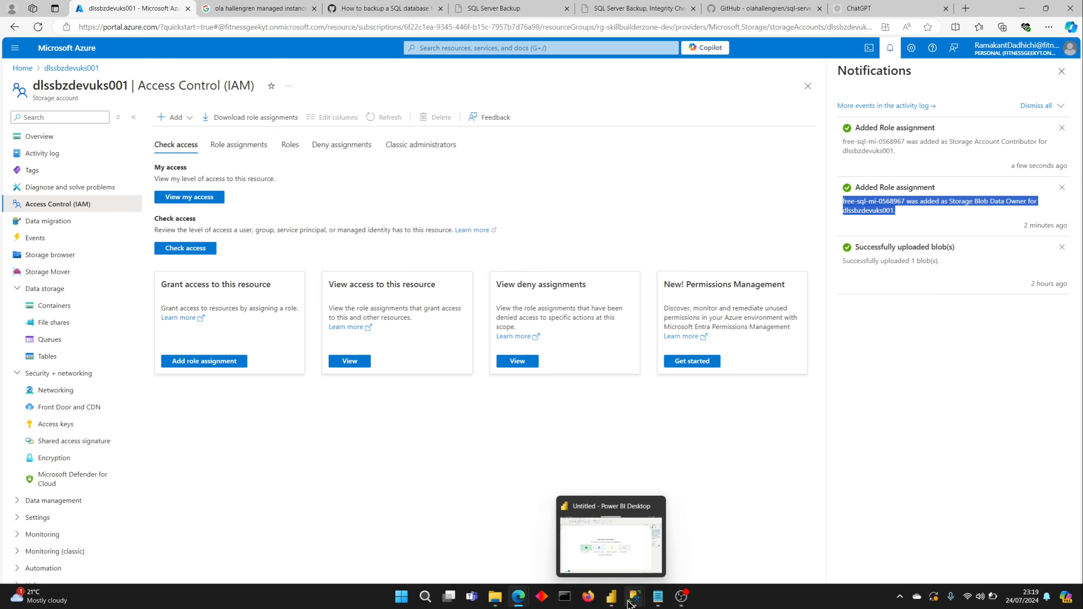
# - Switch to SQL Server Management Studio and try the AdventureWorks2022 backup block with its existing backup file name
pyautogui.moveTo(632, 603)
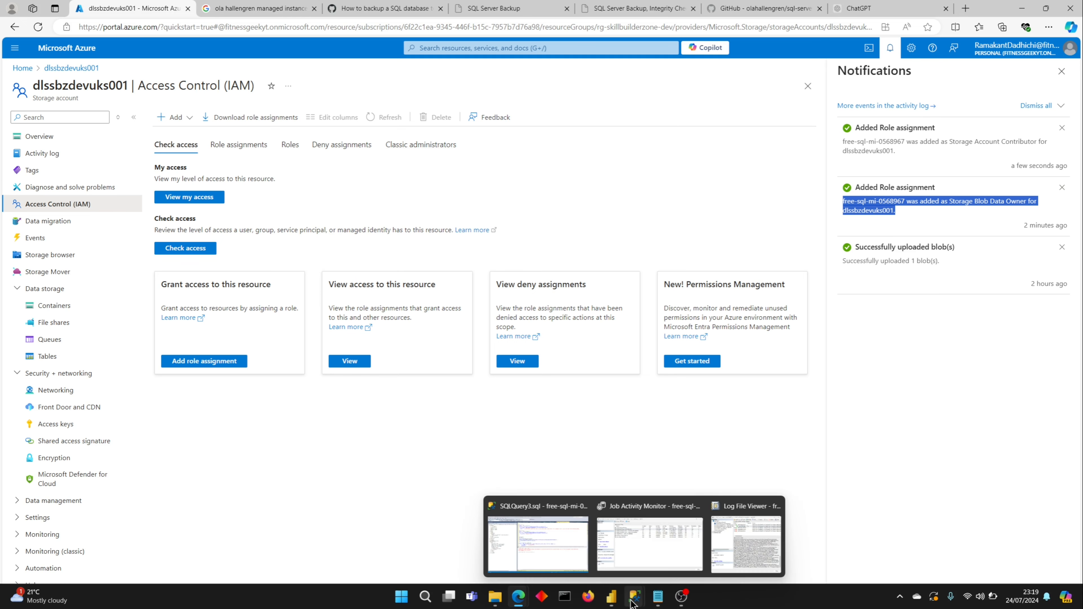
pyautogui.click(550, 547)
pyautogui.click(532, 259)
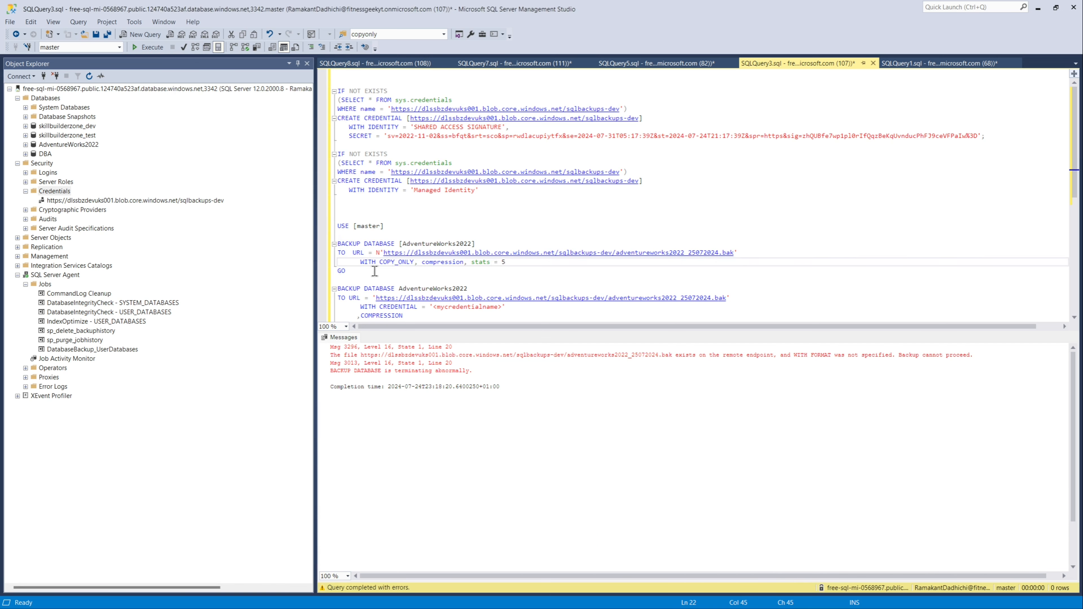
pyautogui.moveTo(361, 271); pyautogui.dragTo(337, 226)
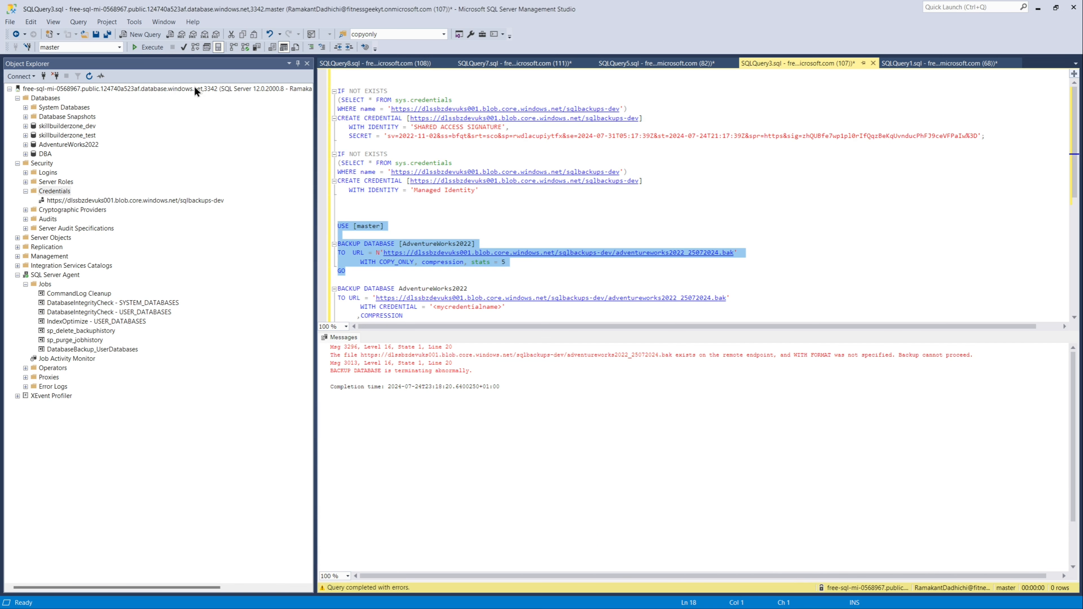
pyautogui.click(148, 47)
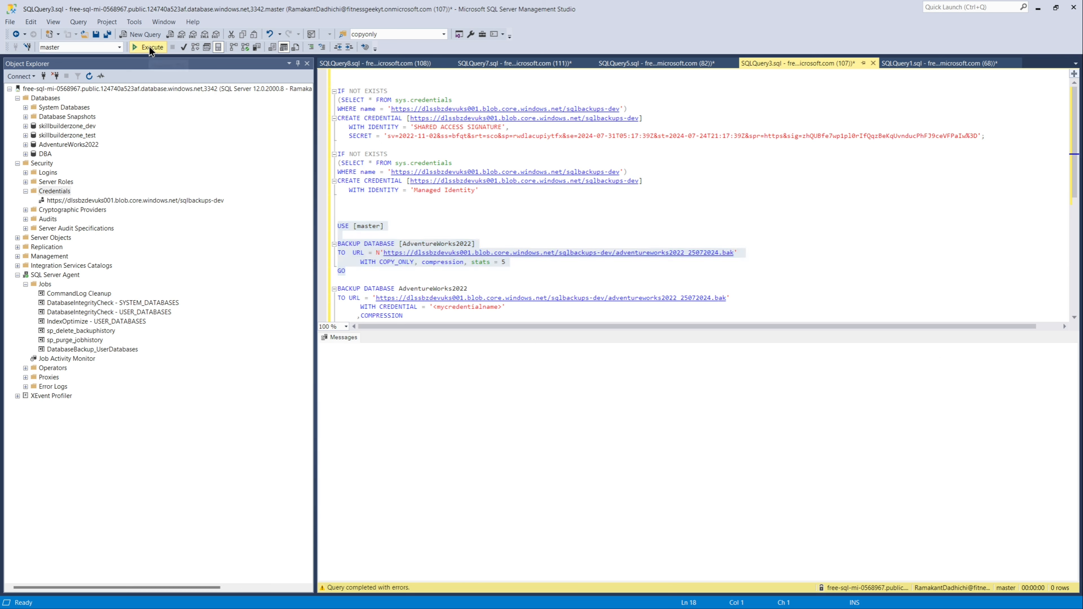
pyautogui.click(660, 279)
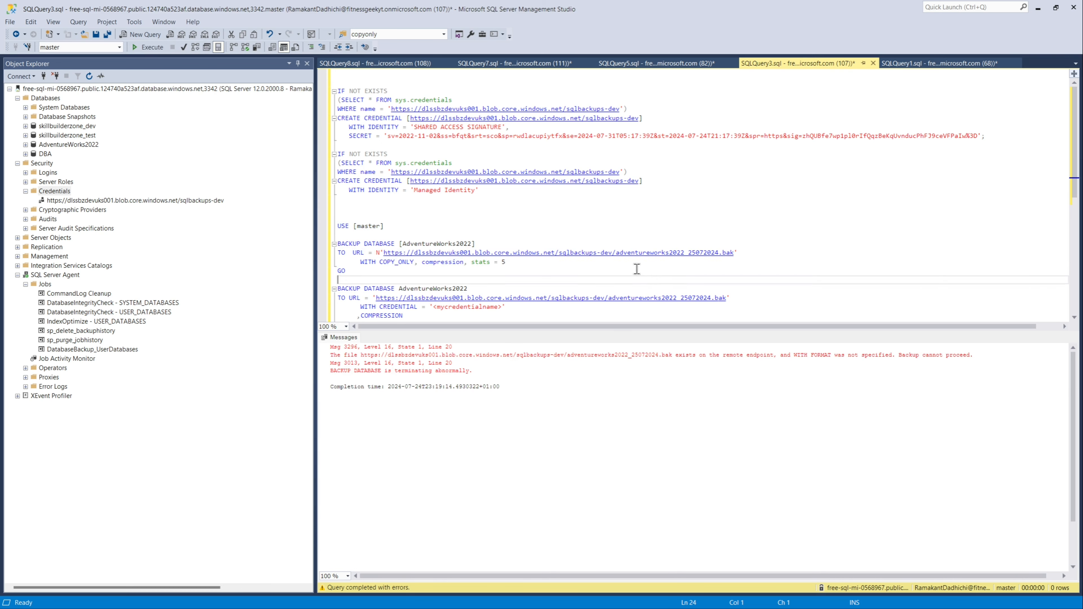
# - Change the backup file name to adventureworks2022_25072024_1130.bak, run the AdventureWorks2022 backup block, and highlight its output messages
pyautogui.click(722, 252)
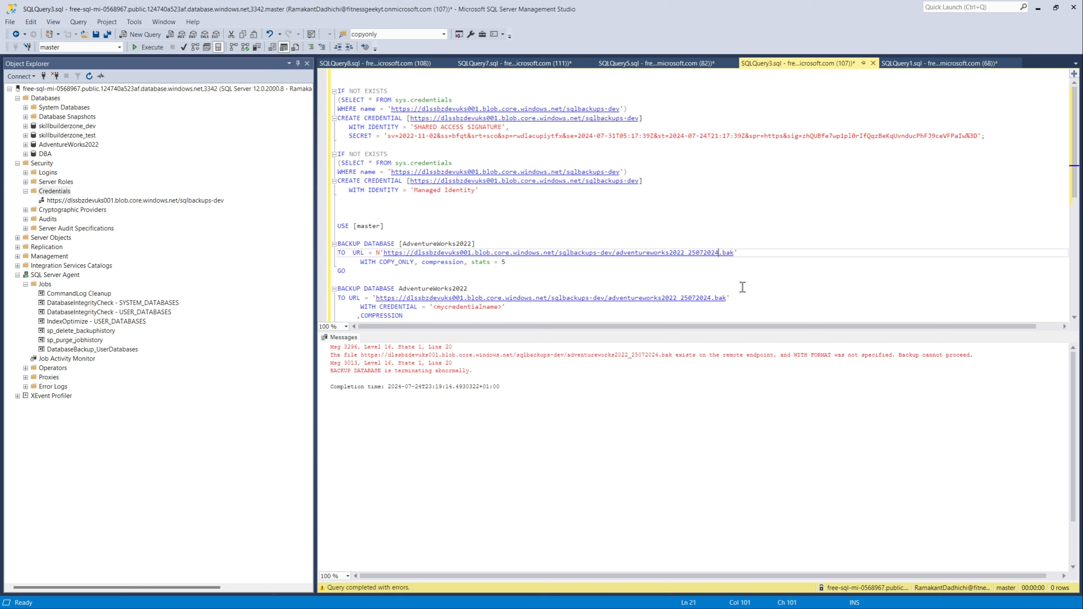
pyautogui.write('_1130')
pyautogui.moveTo(356, 273); pyautogui.dragTo(338, 226)
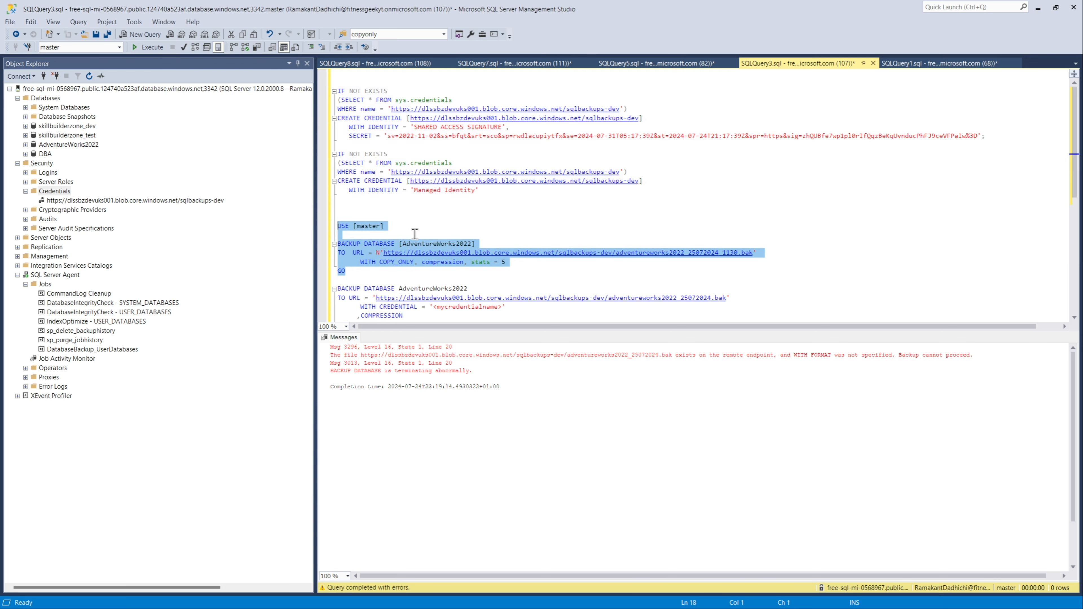
pyautogui.click(148, 47)
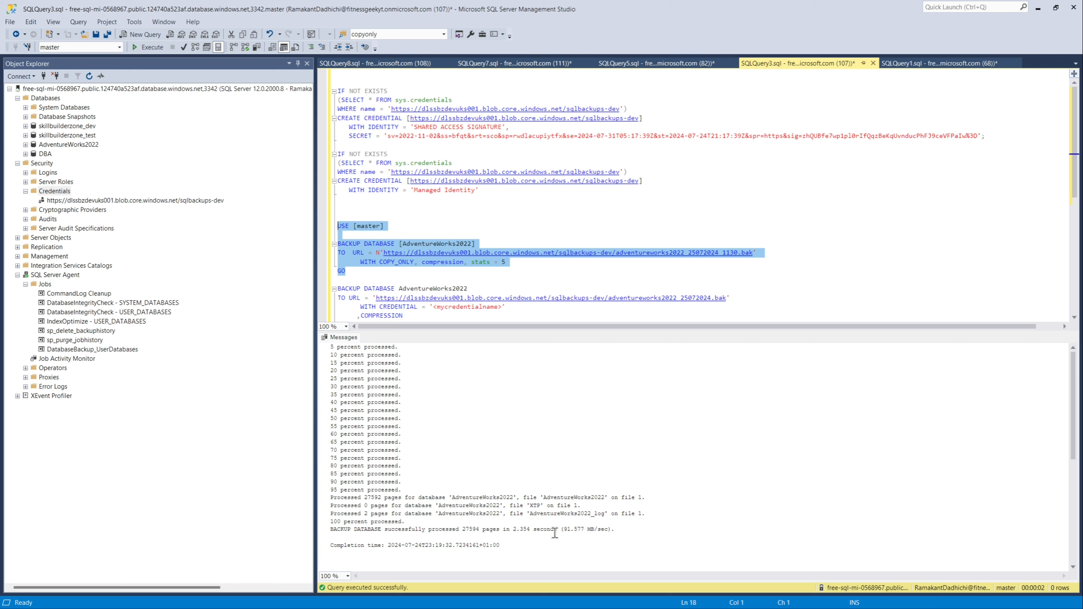
pyautogui.moveTo(531, 545); pyautogui.dragTo(329, 346)
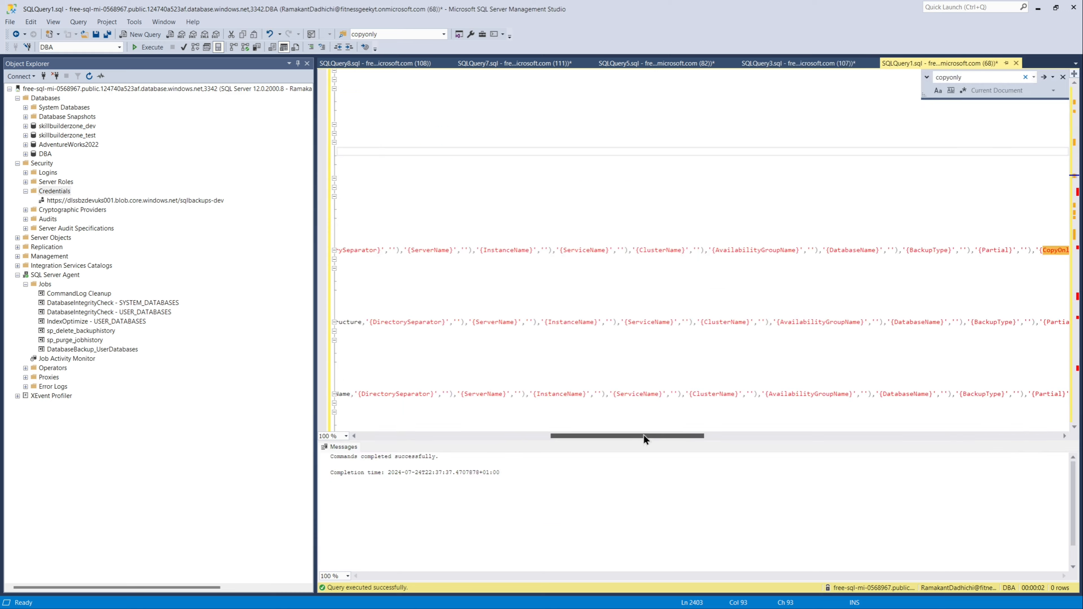
# - Search the SQLQuery1 maintenance solution script from its beginning for "identity" until reaching the check on credential_identity
pyautogui.moveTo(643, 436); pyautogui.dragTo(402, 415)
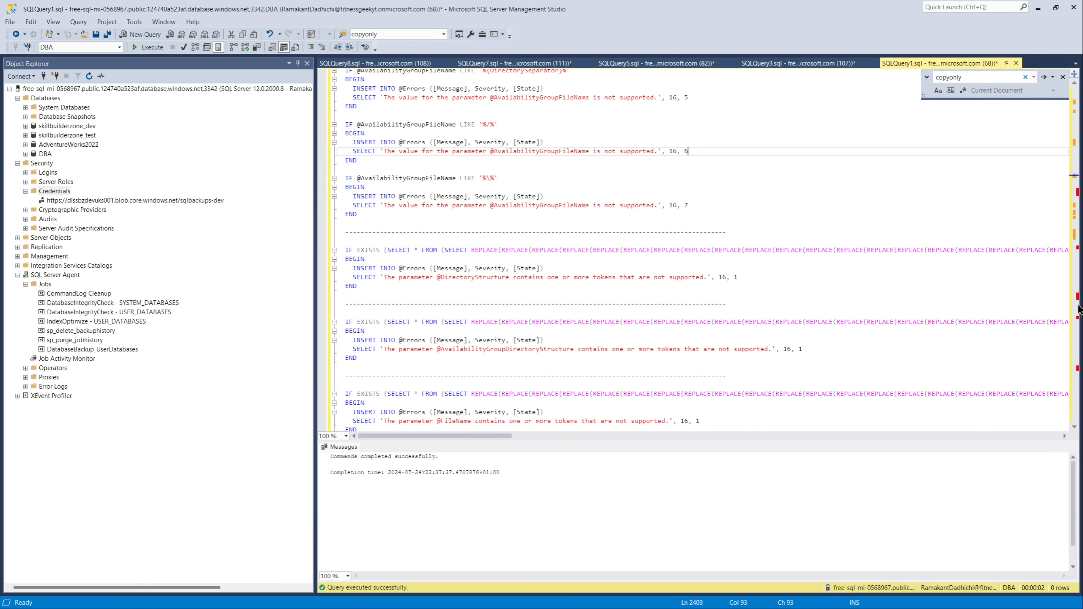
pyautogui.click(1076, 127)
pyautogui.click(1076, 127)
pyautogui.click(1076, 127)
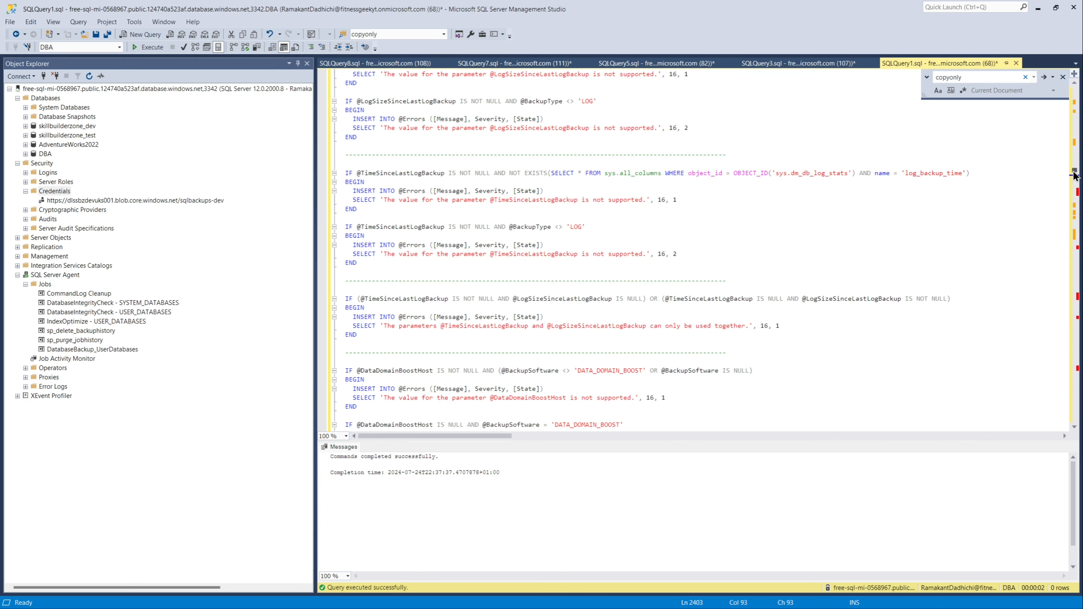
pyautogui.moveTo(1074, 170); pyautogui.dragTo(1053, 80)
pyautogui.click(667, 196)
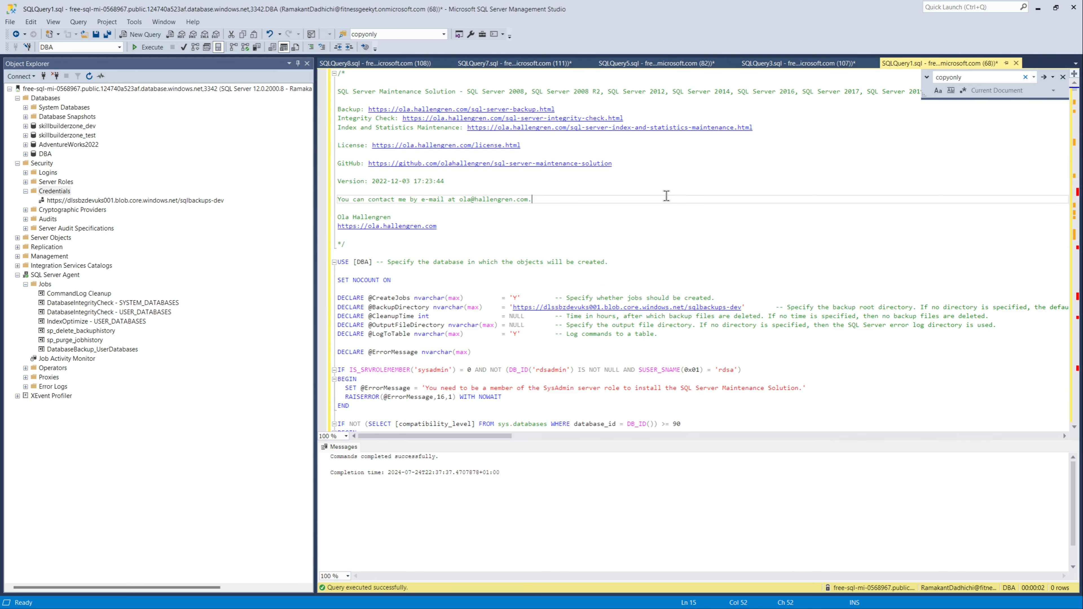
pyautogui.hotkey('ctrl', 'f')
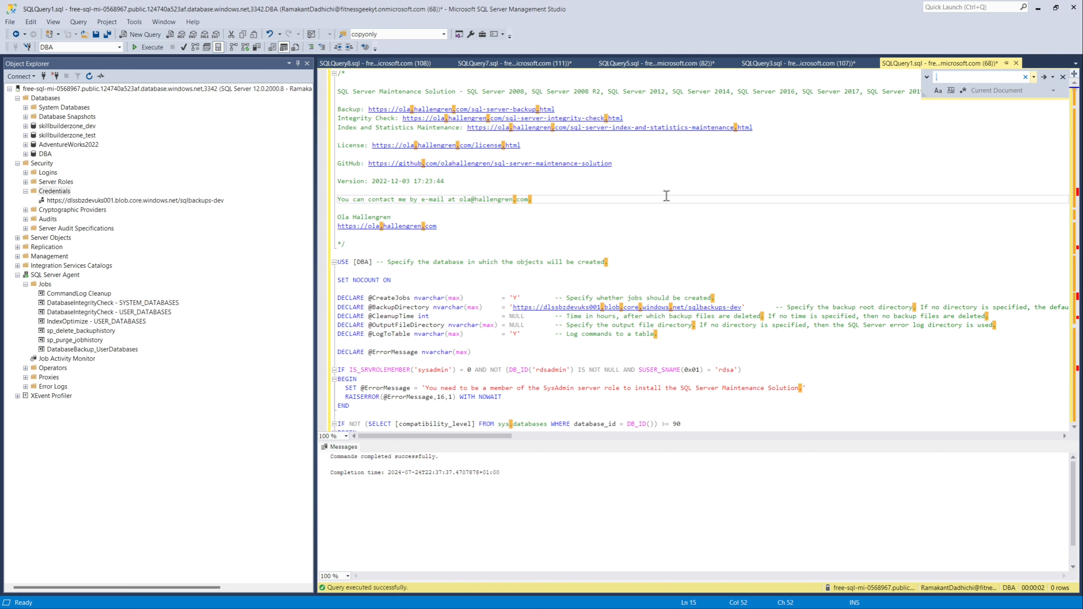
pyautogui.write('identity')
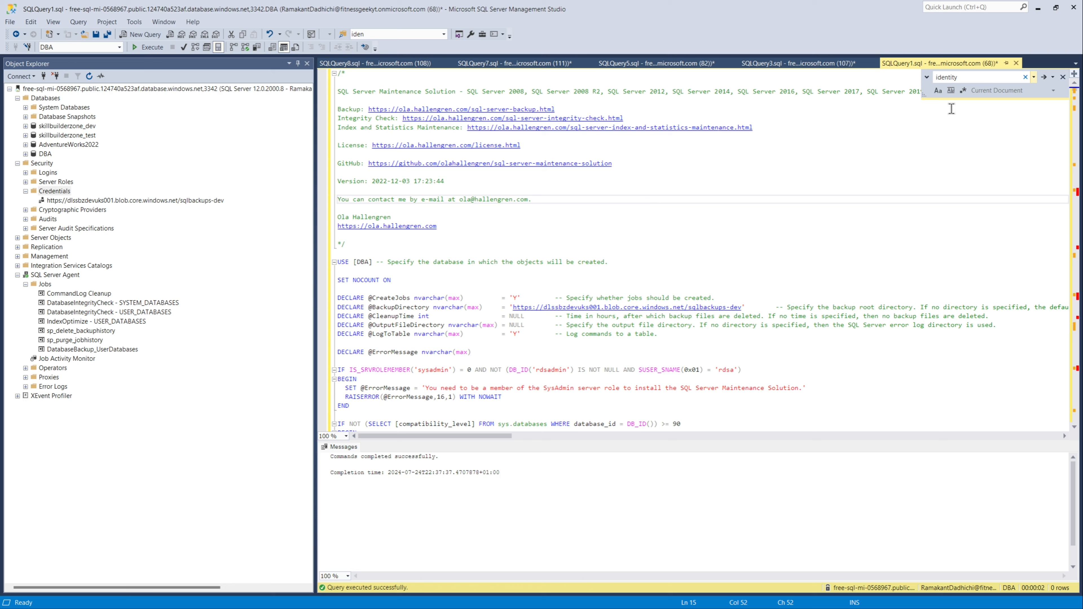
pyautogui.click(1045, 76)
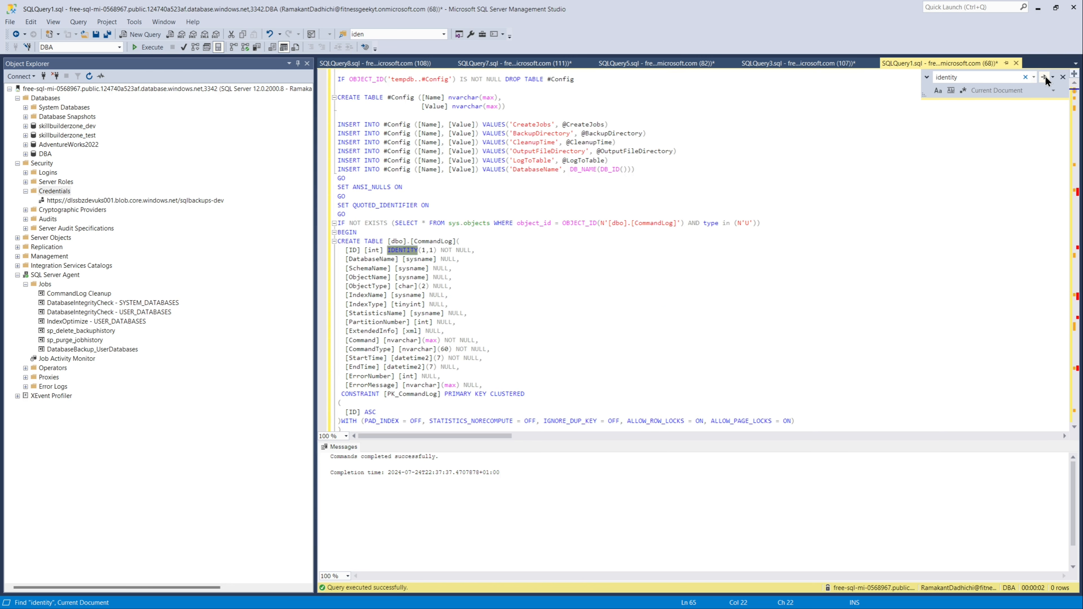
pyautogui.click(1044, 76)
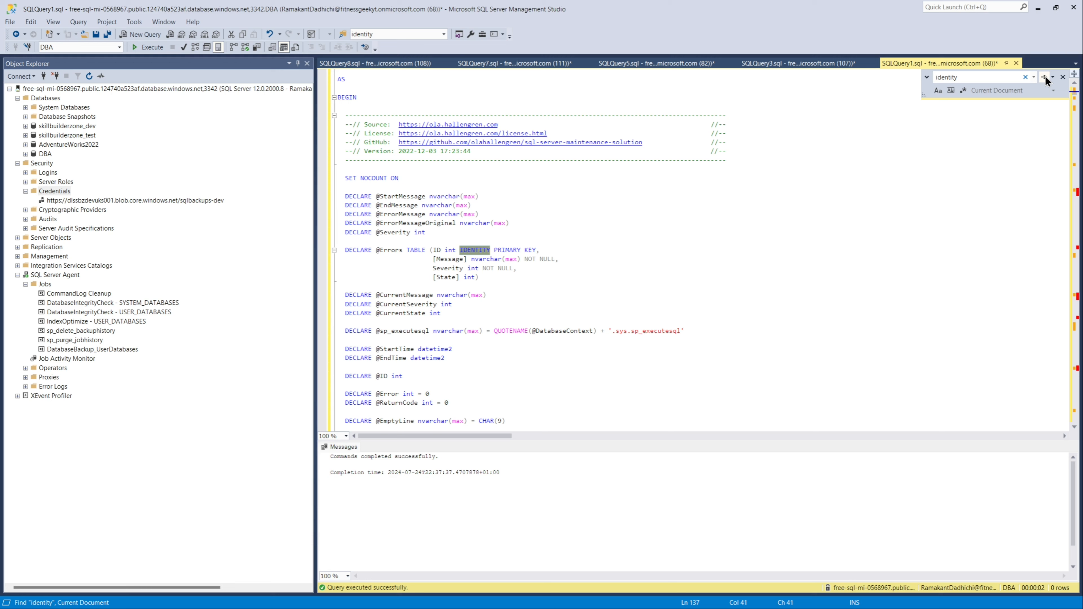
pyautogui.click(1044, 76)
pyautogui.click(1045, 77)
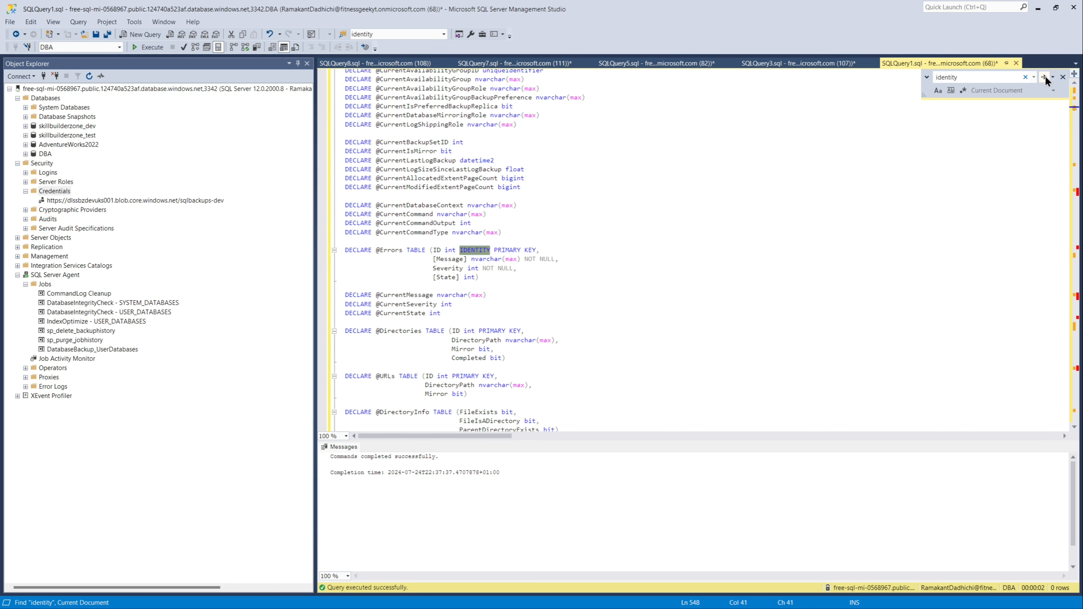
pyautogui.click(1044, 76)
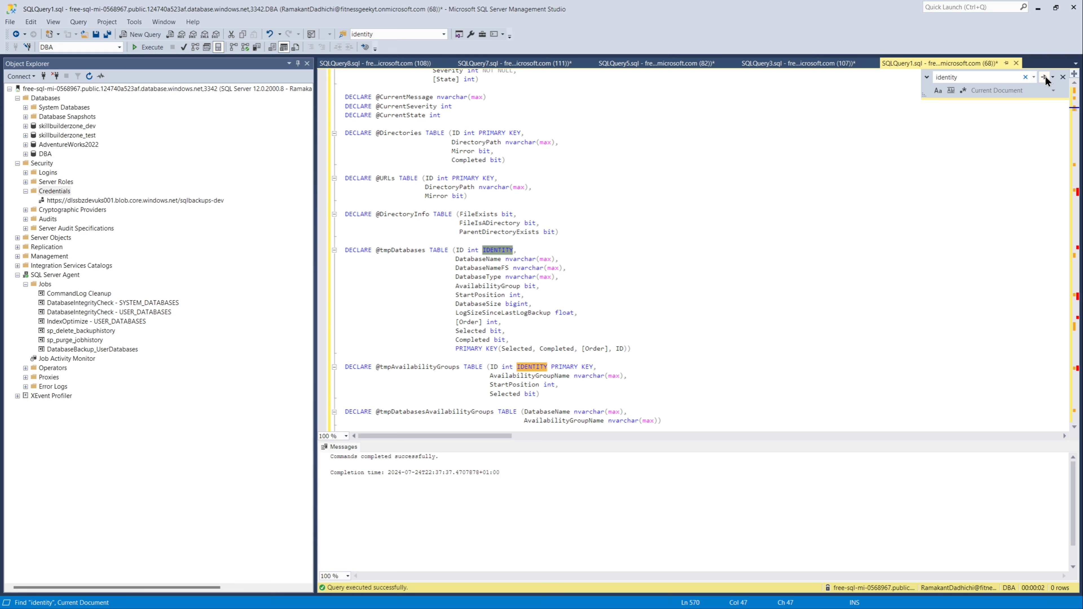
pyautogui.click(1045, 76)
pyautogui.click(1044, 76)
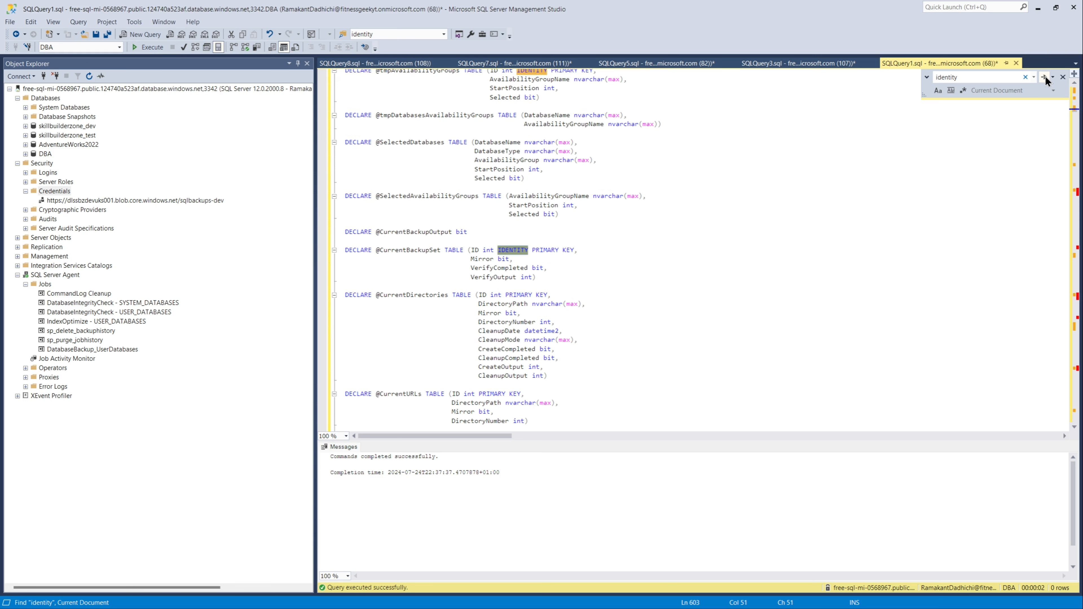
pyautogui.click(1045, 77)
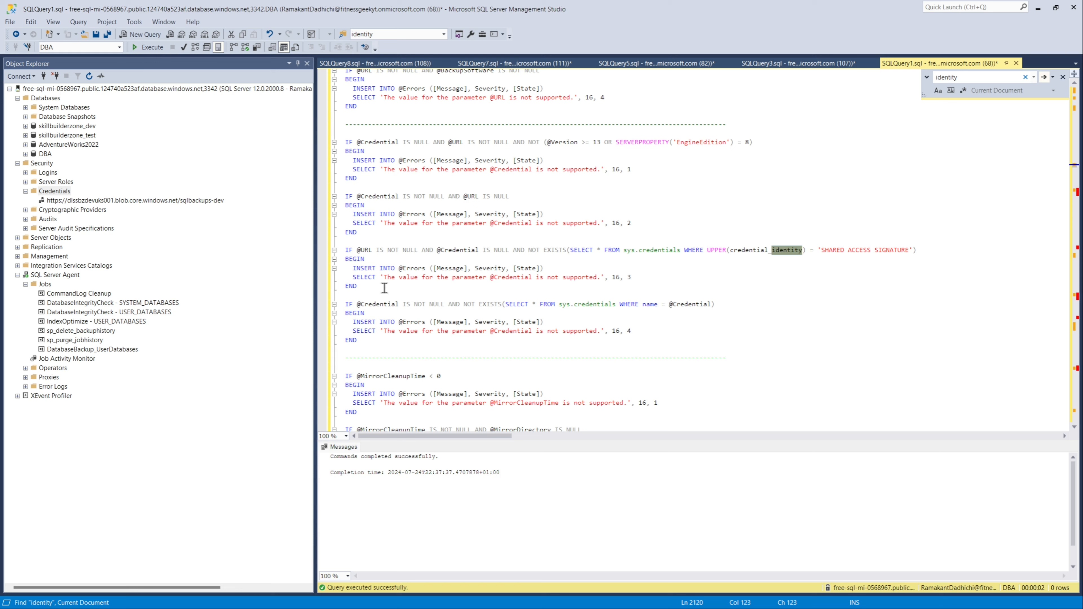
# - Replace SHARED ACCESS SIGNATURE with Managed Identity in the credential_identity check and execute the maintenance solution script
pyautogui.moveTo(367, 287); pyautogui.dragTo(342, 250)
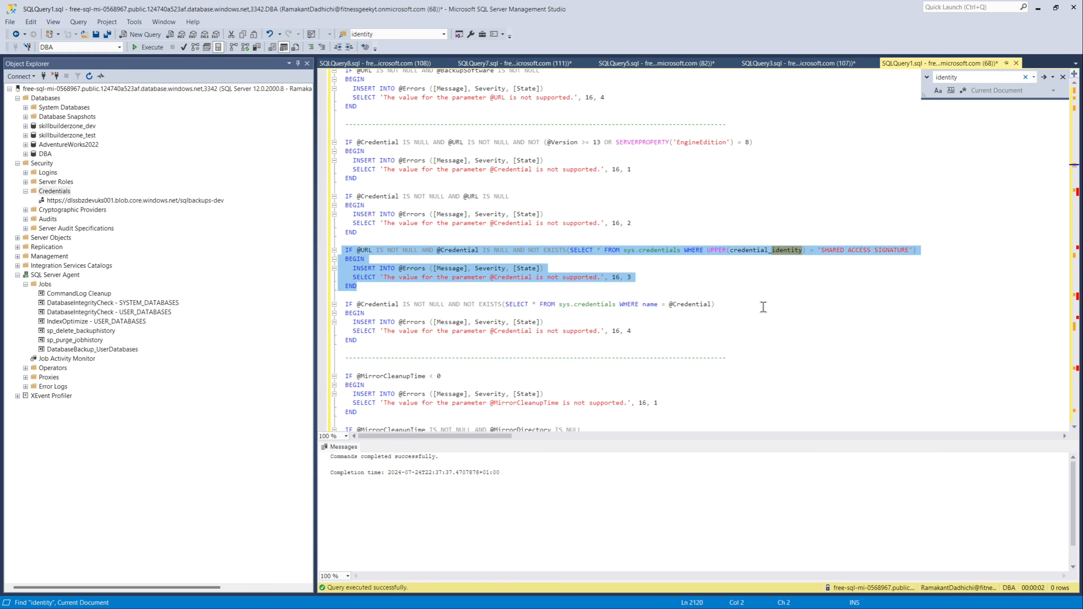
pyautogui.click(862, 286)
pyautogui.moveTo(910, 251); pyautogui.dragTo(821, 250)
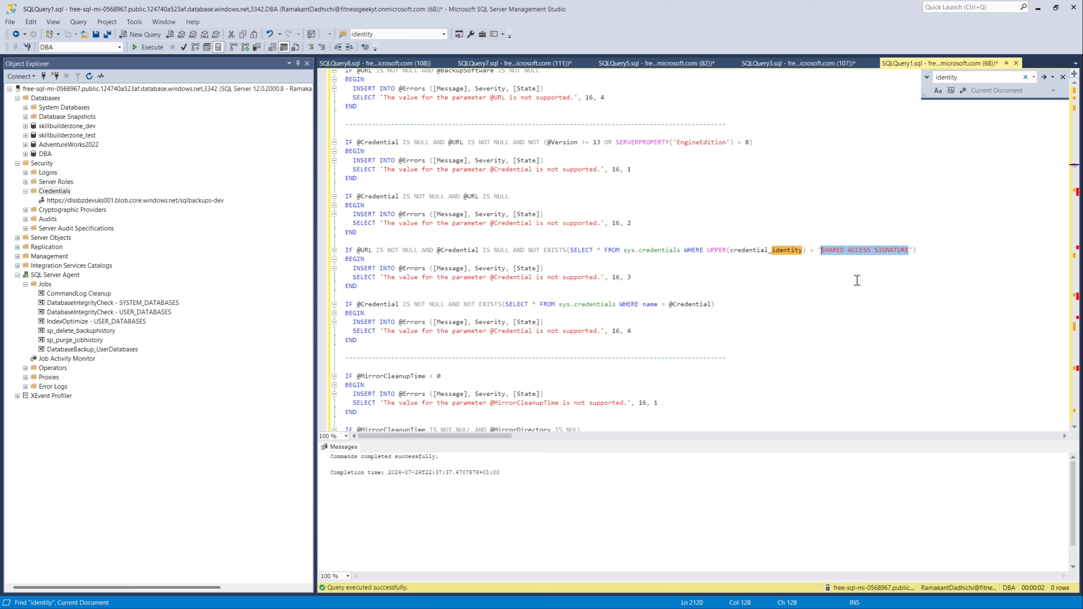
pyautogui.write('Managed')
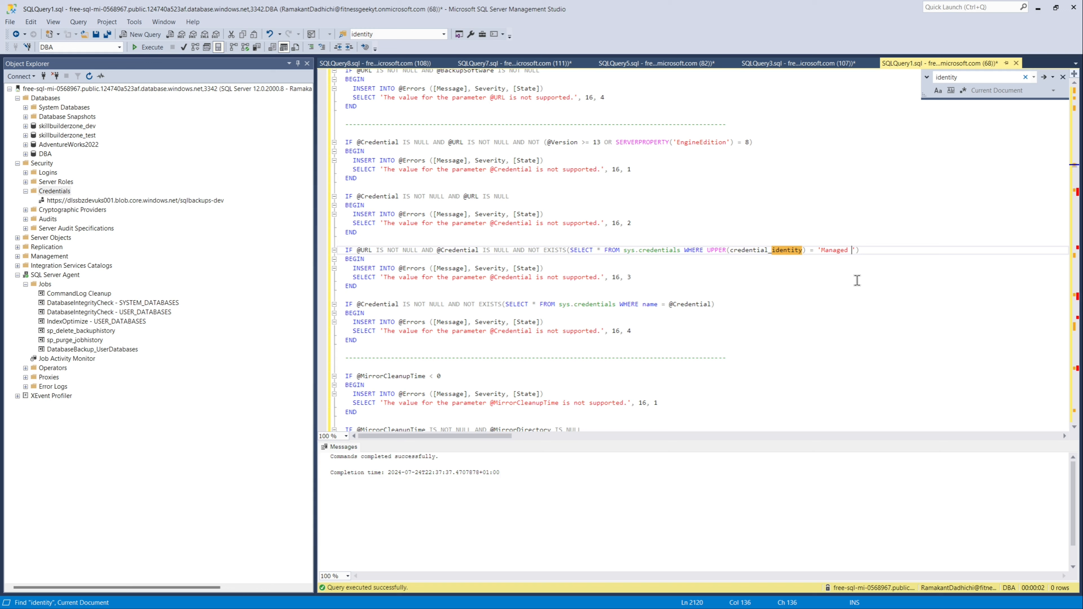
pyautogui.write(' Identity')
pyautogui.click(845, 285)
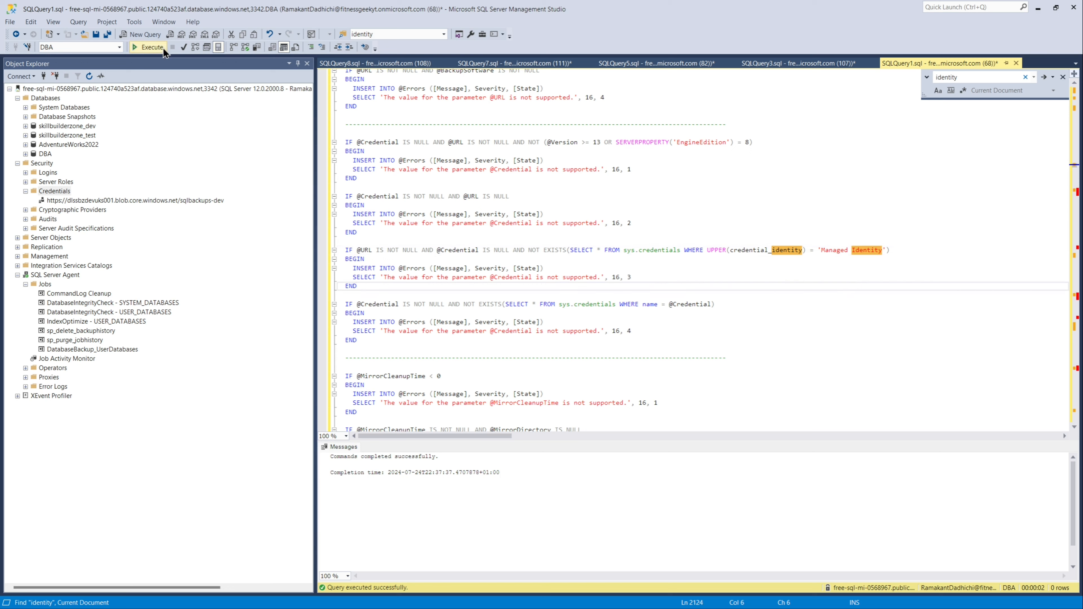
pyautogui.click(151, 46)
# - Start the DatabaseBackup_UserDatabases SQL Server Agent job
pyautogui.click(73, 349)
pyautogui.rightClick(73, 348)
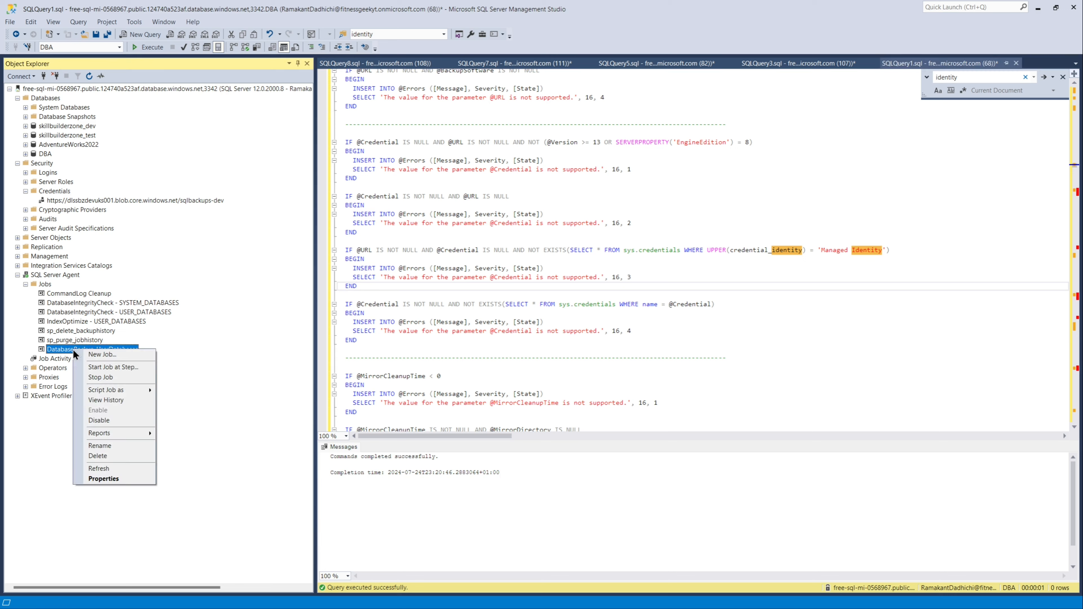
pyautogui.click(95, 365)
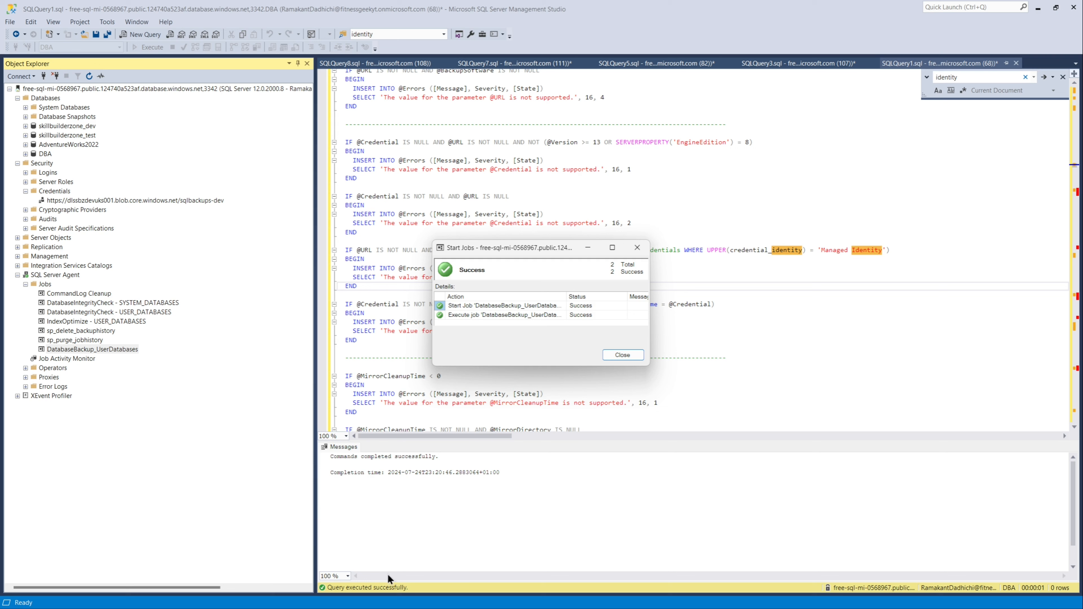
# - Switch to the Azure portal, open free-sql-mi-0568967/AdventureWorks2022/FULL_COPY_ONLY in the sqlbackups-dev container, and widen the Name column to read the full backup file names
pyautogui.moveTo(516, 601)
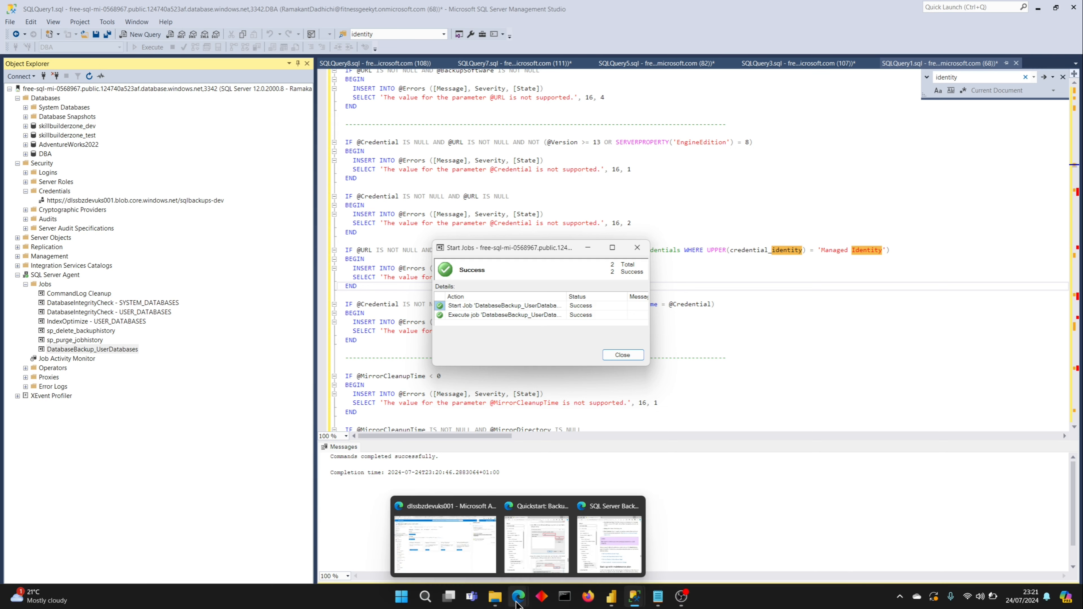
pyautogui.click(458, 548)
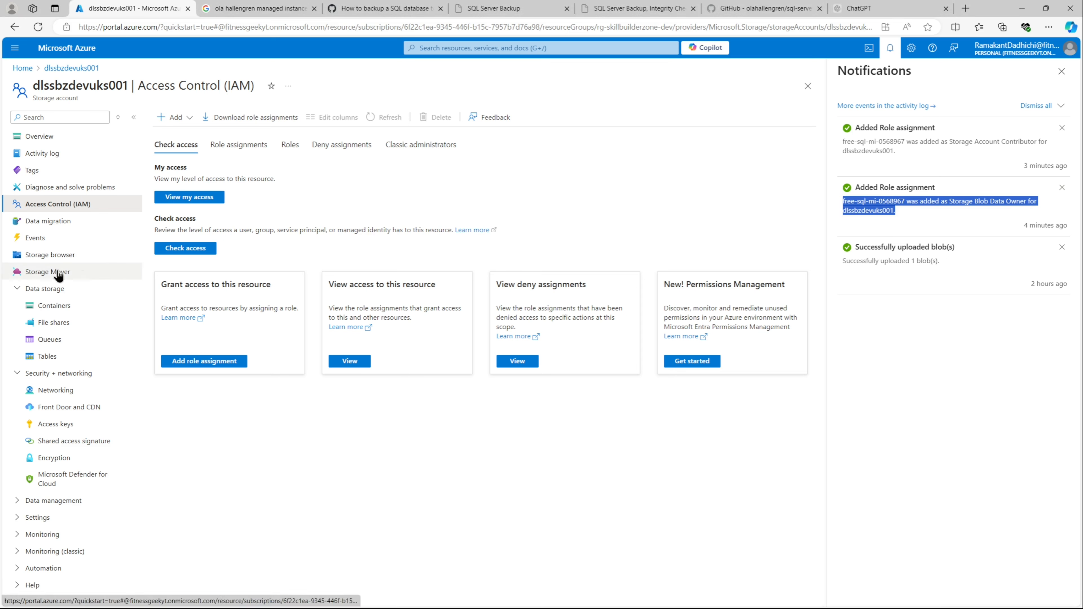
pyautogui.click(55, 306)
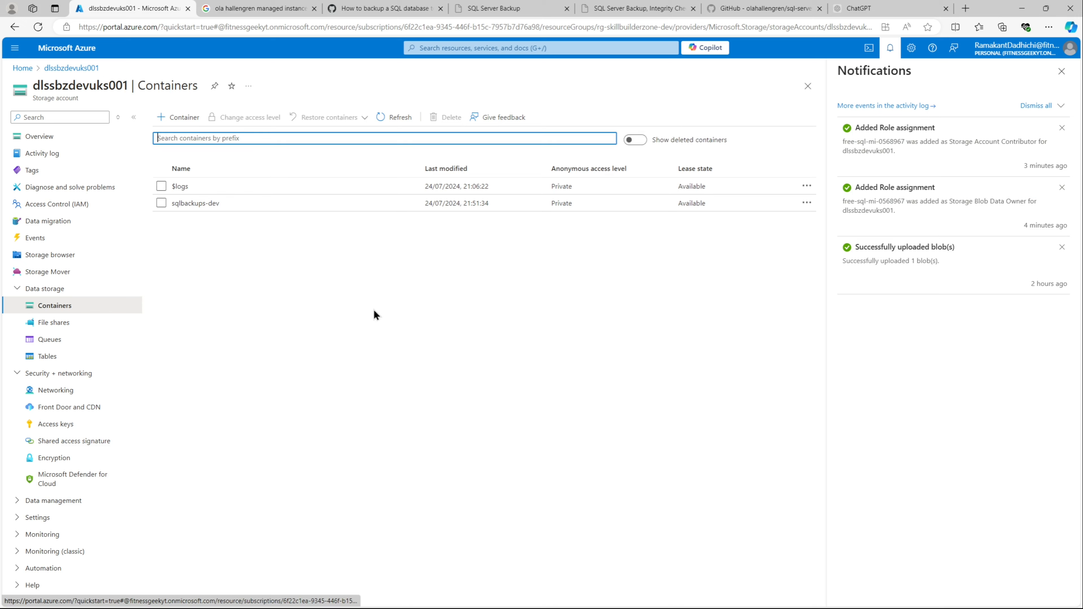
pyautogui.click(205, 204)
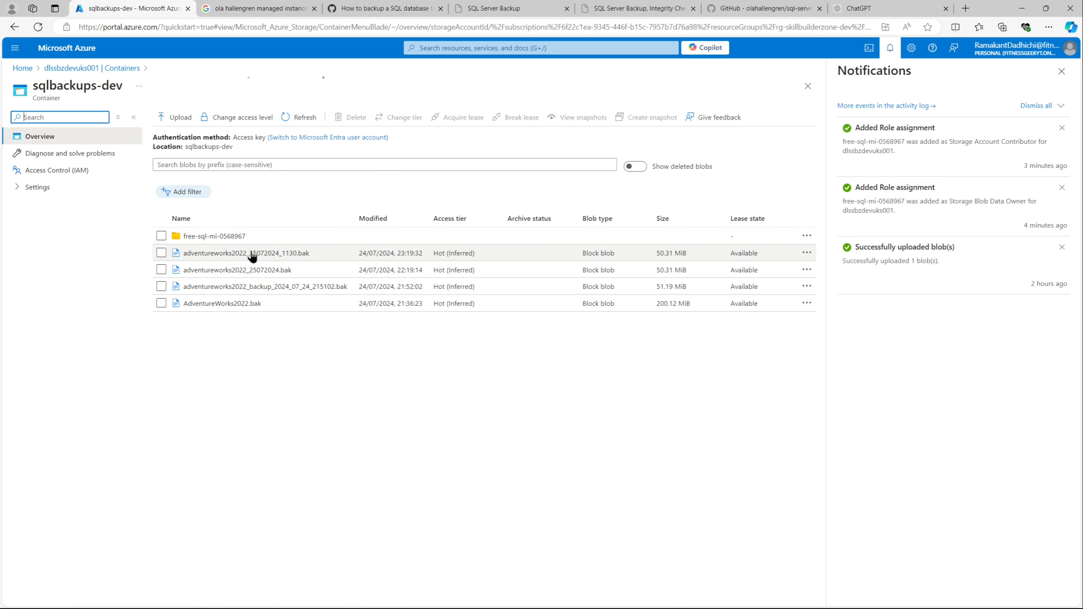
pyautogui.click(237, 237)
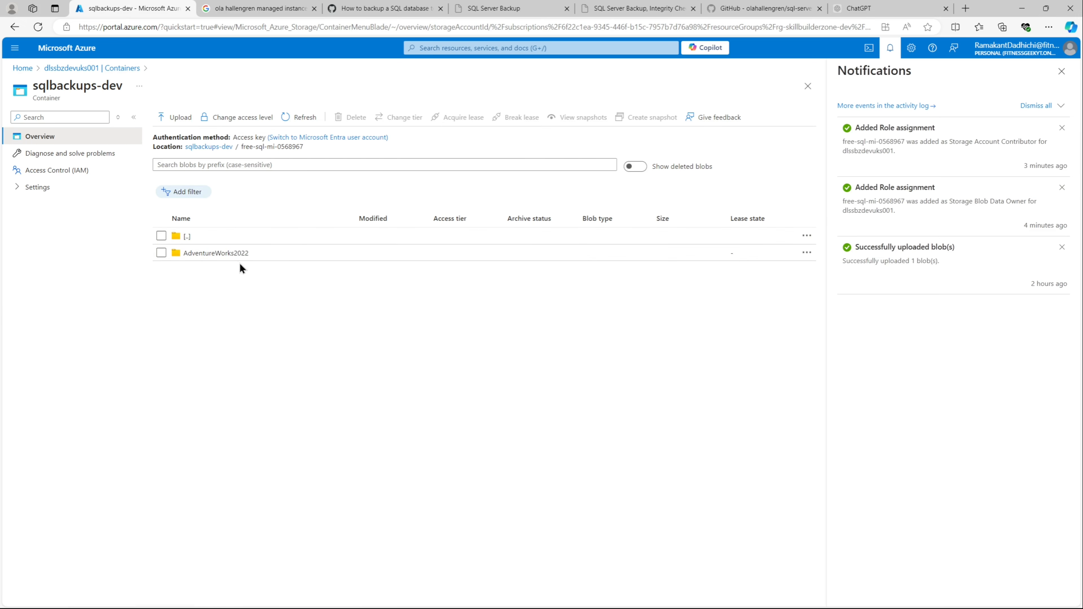
pyautogui.click(232, 253)
pyautogui.click(217, 253)
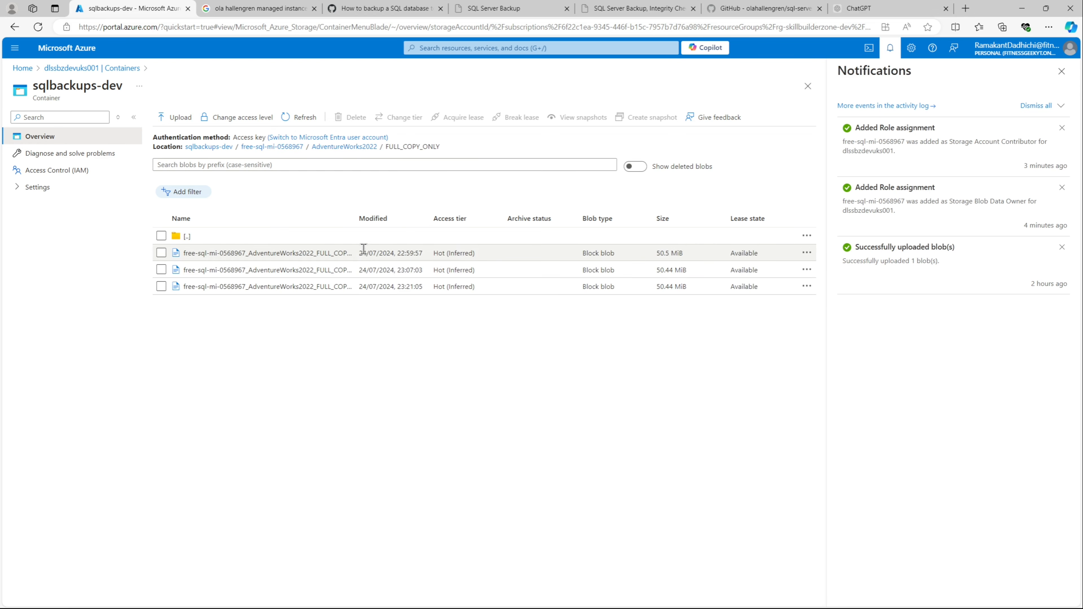
pyautogui.moveTo(402, 224); pyautogui.dragTo(420, 225)
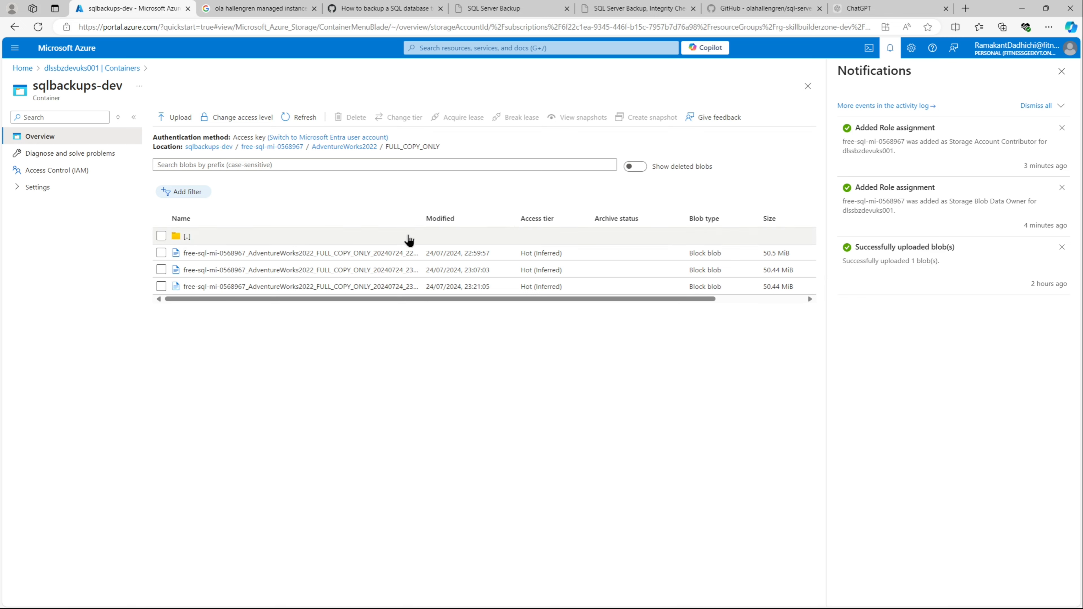
pyautogui.moveTo(439, 218); pyautogui.dragTo(475, 219)
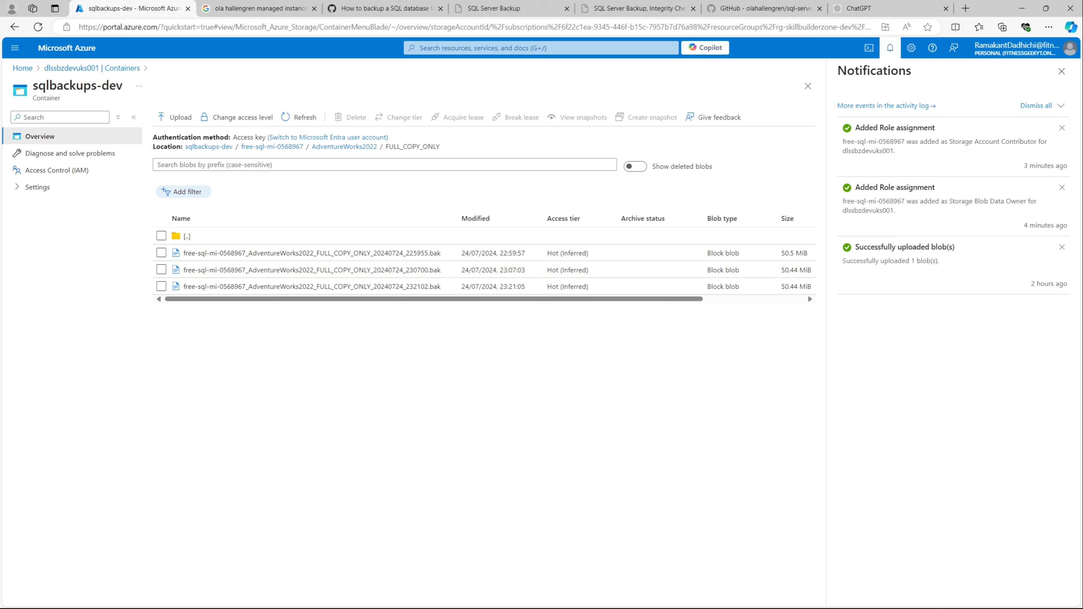
# - Switch back to SQL Server Management Studio, inspect the properties of the sqlbackups-dev credential, and close them without saving
pyautogui.moveTo(494, 597)
pyautogui.moveTo(633, 602)
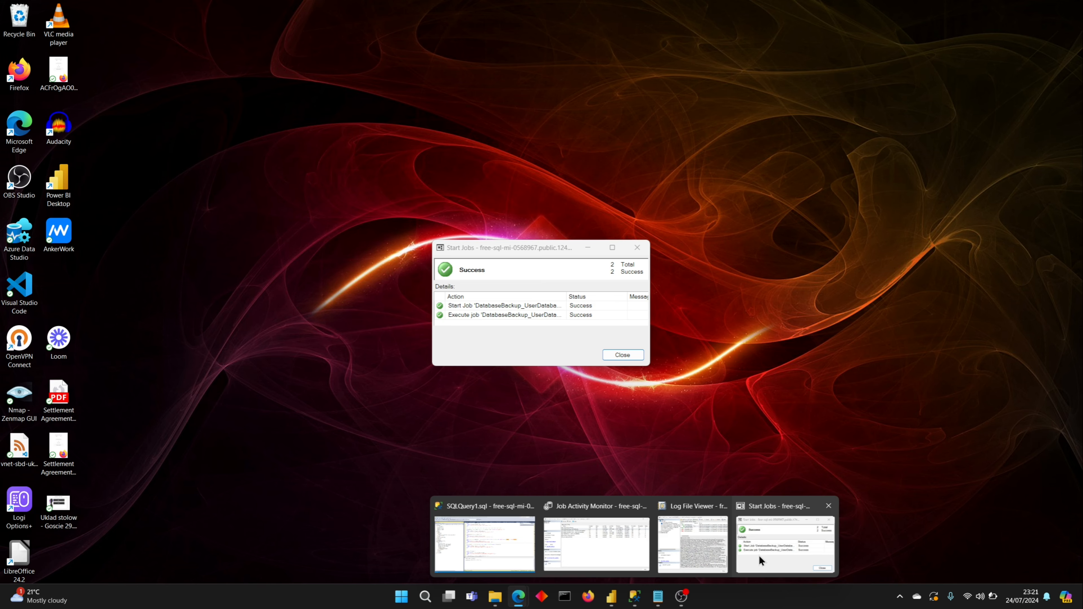
pyautogui.click(758, 555)
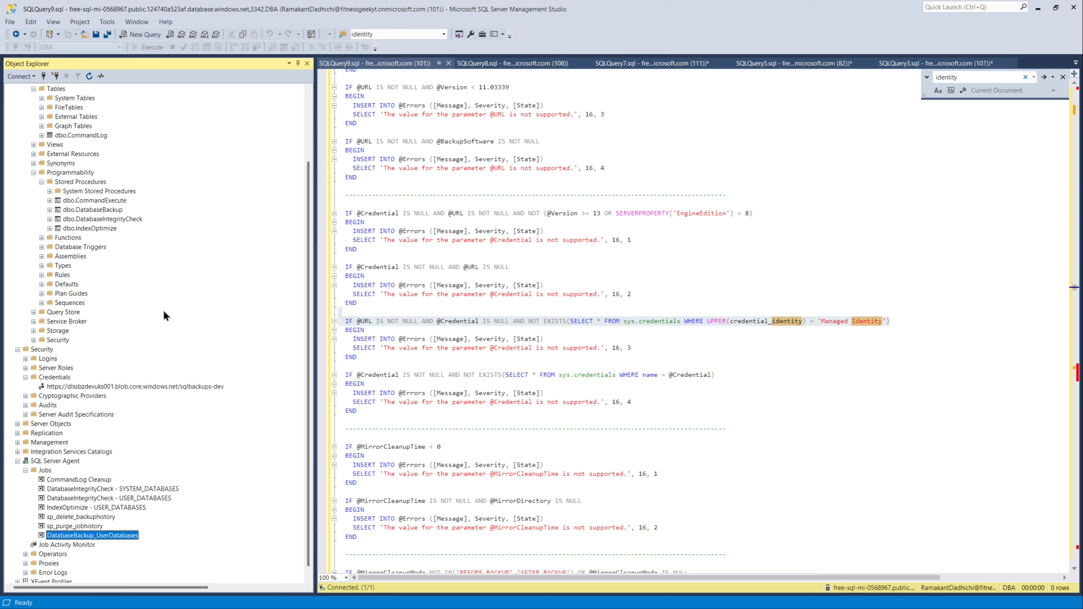
pyautogui.rightClick(114, 386)
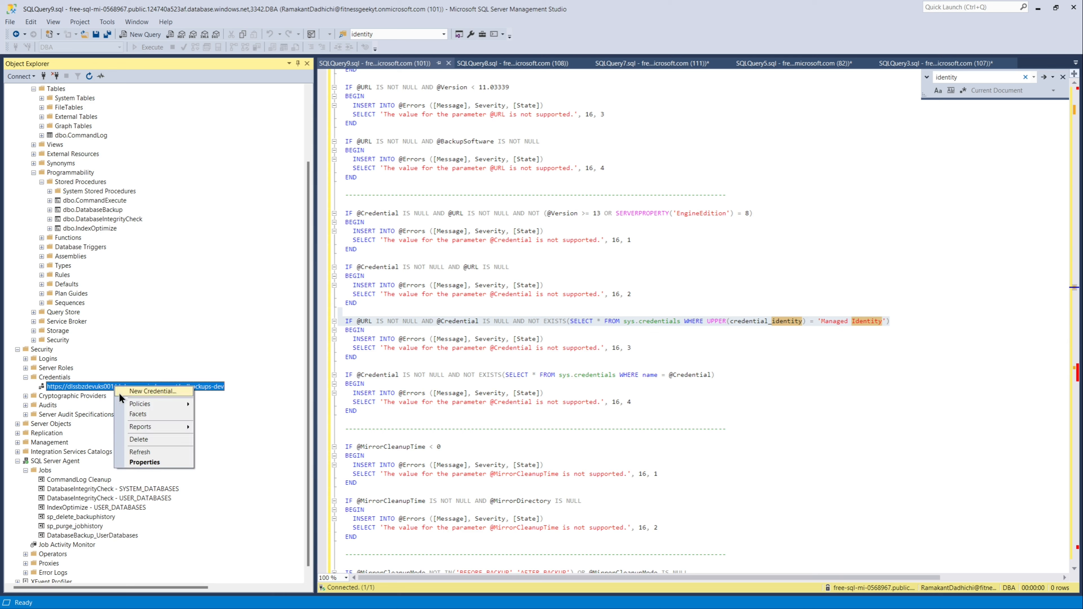
pyautogui.click(144, 462)
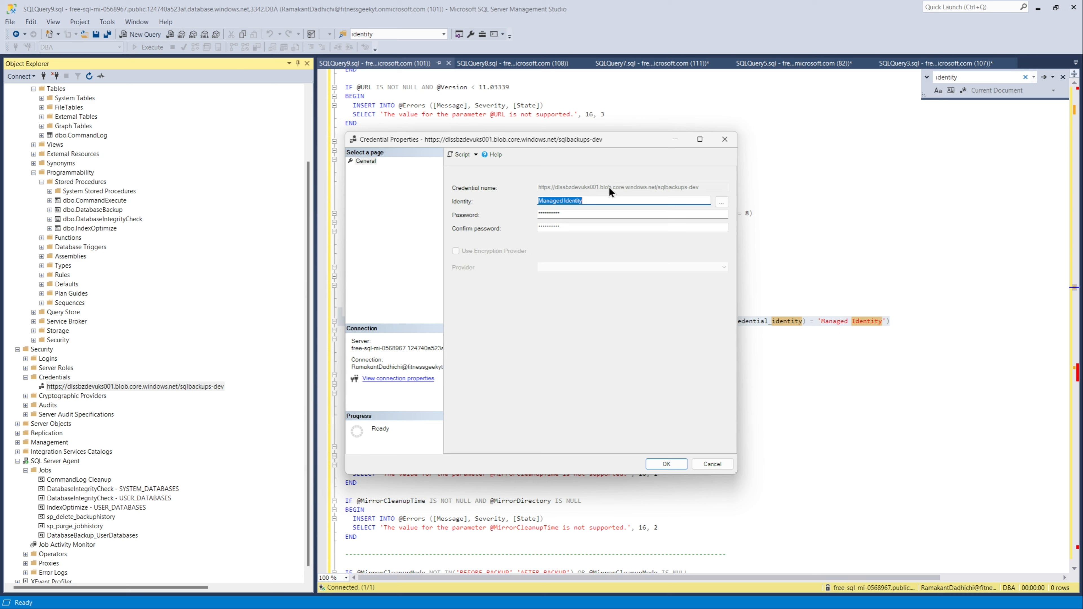
pyautogui.click(713, 463)
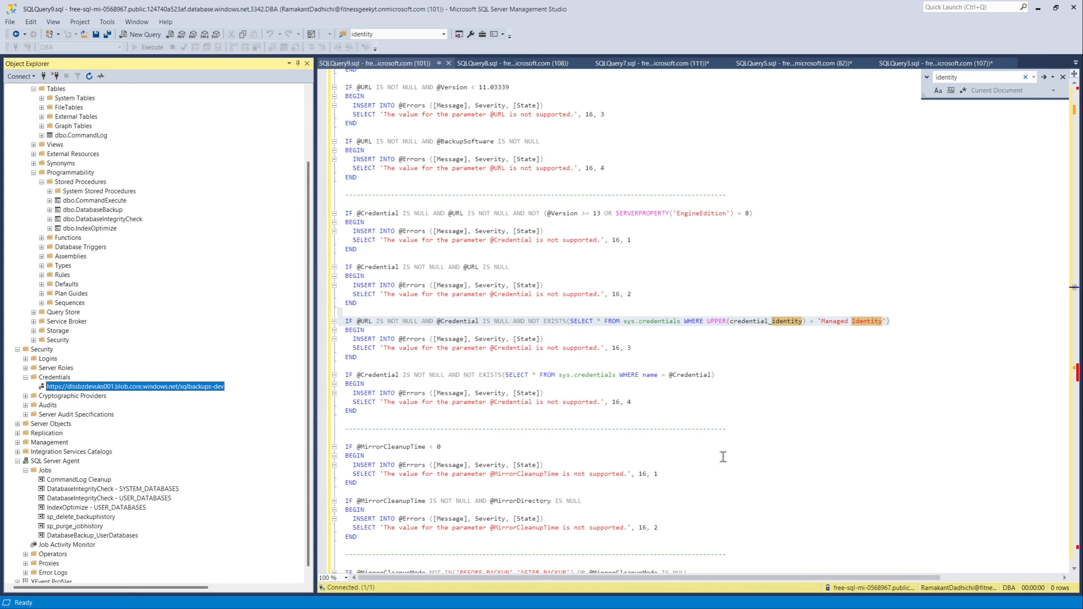